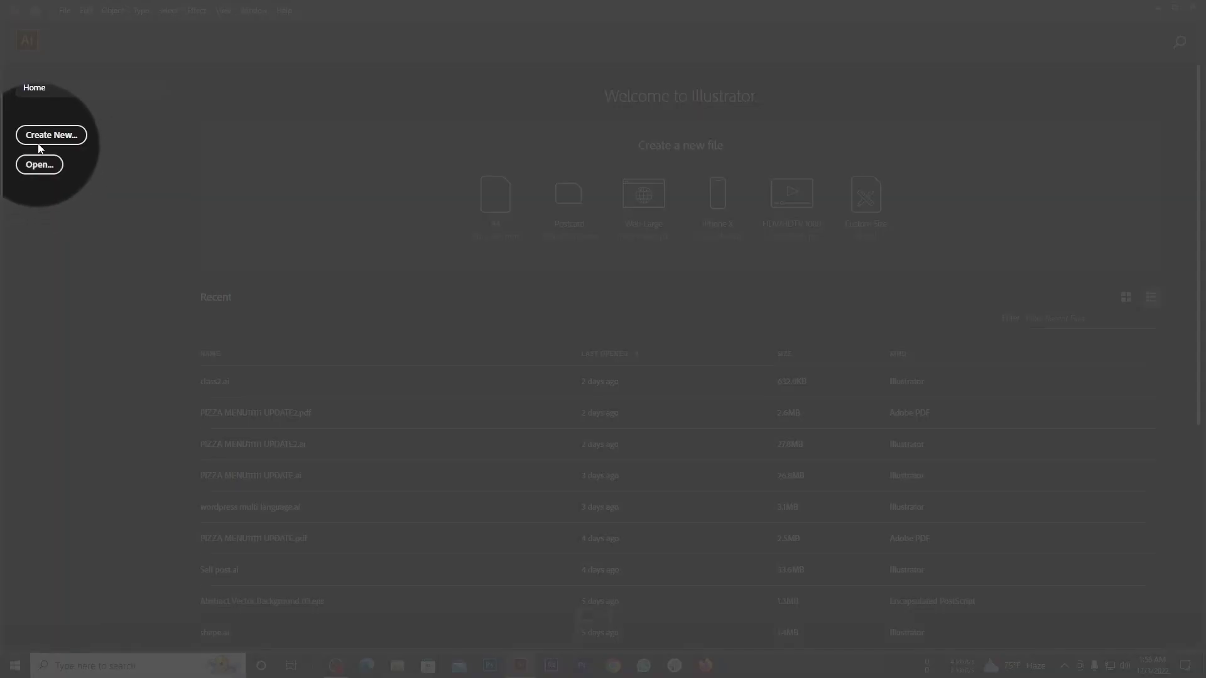
Step: Create a new 1000 × 1000 px document
click(59, 133)
double_click(786, 296)
text(1000)
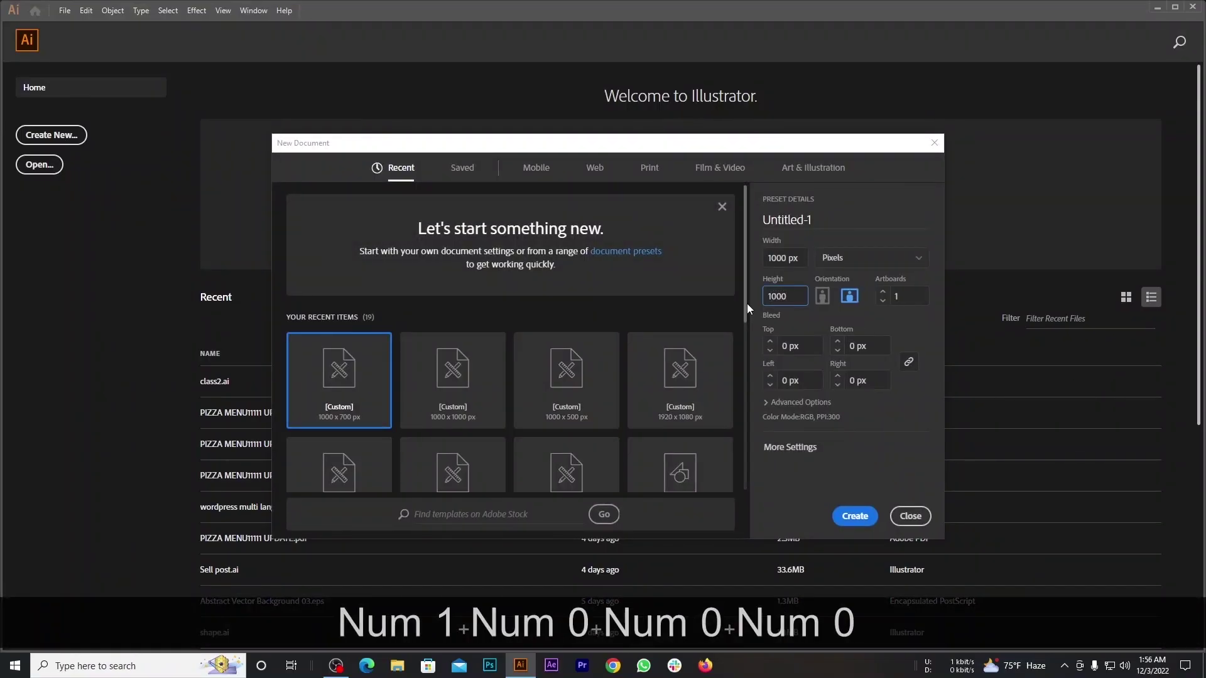
click(855, 515)
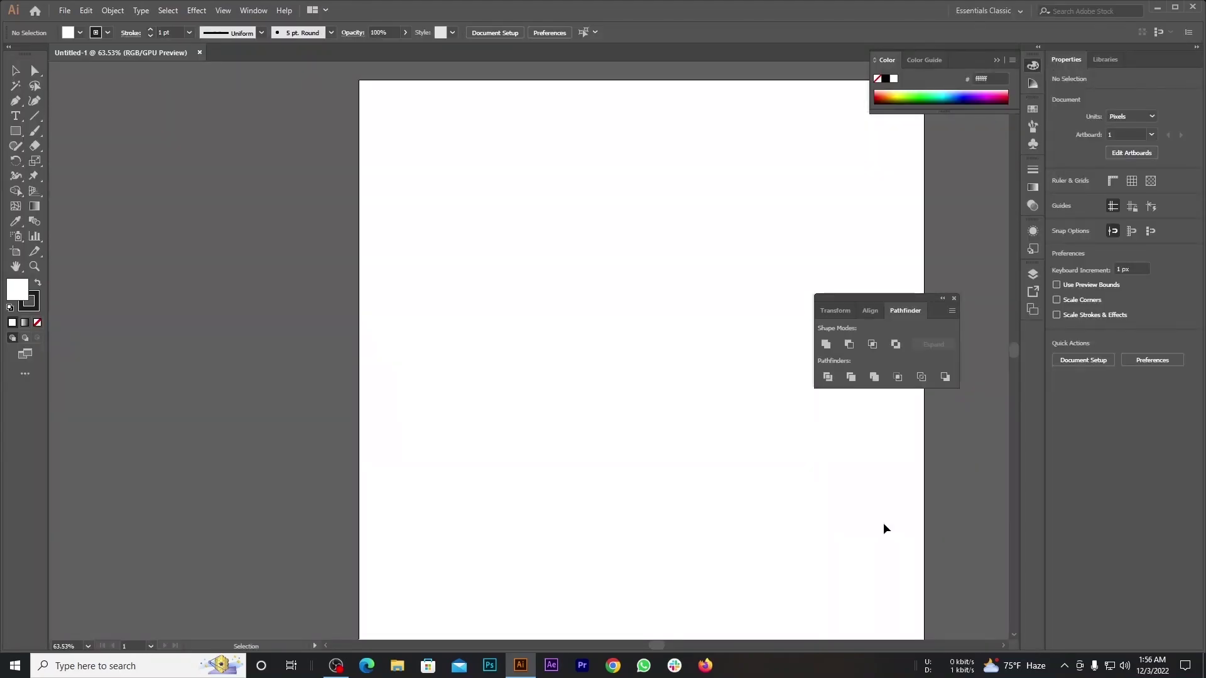
Step: Draw a circle about 320 px in diameter near the artboard's centre with the Ellipse tool
key(F1)
drag(12, 132, 87, 164)
key(F1)
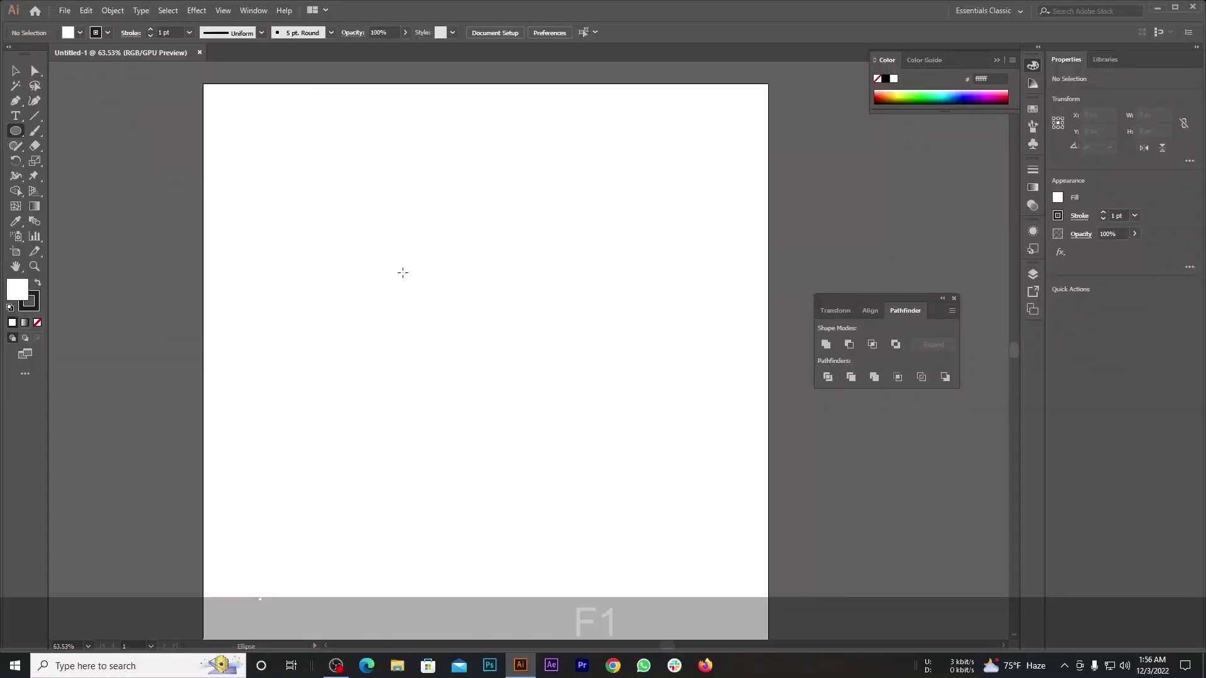
drag(479, 313, 569, 392)
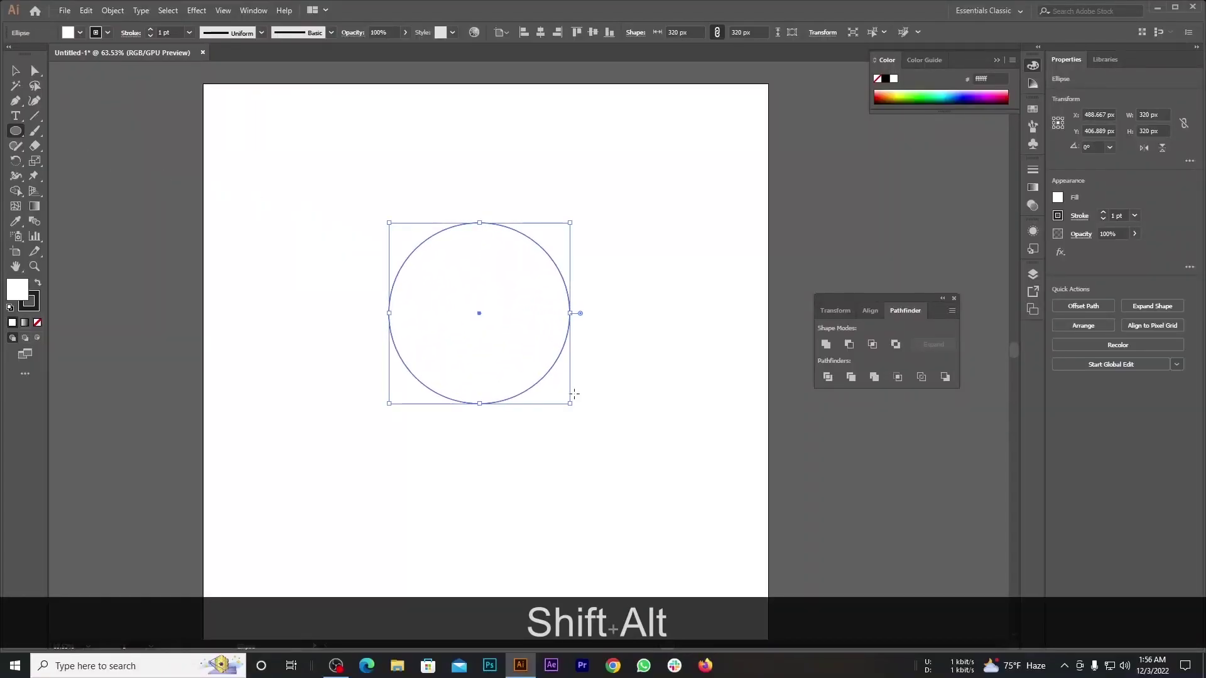
Step: Fill the circle with black (000000) and remove its stroke
double_click(20, 293)
text(000000)
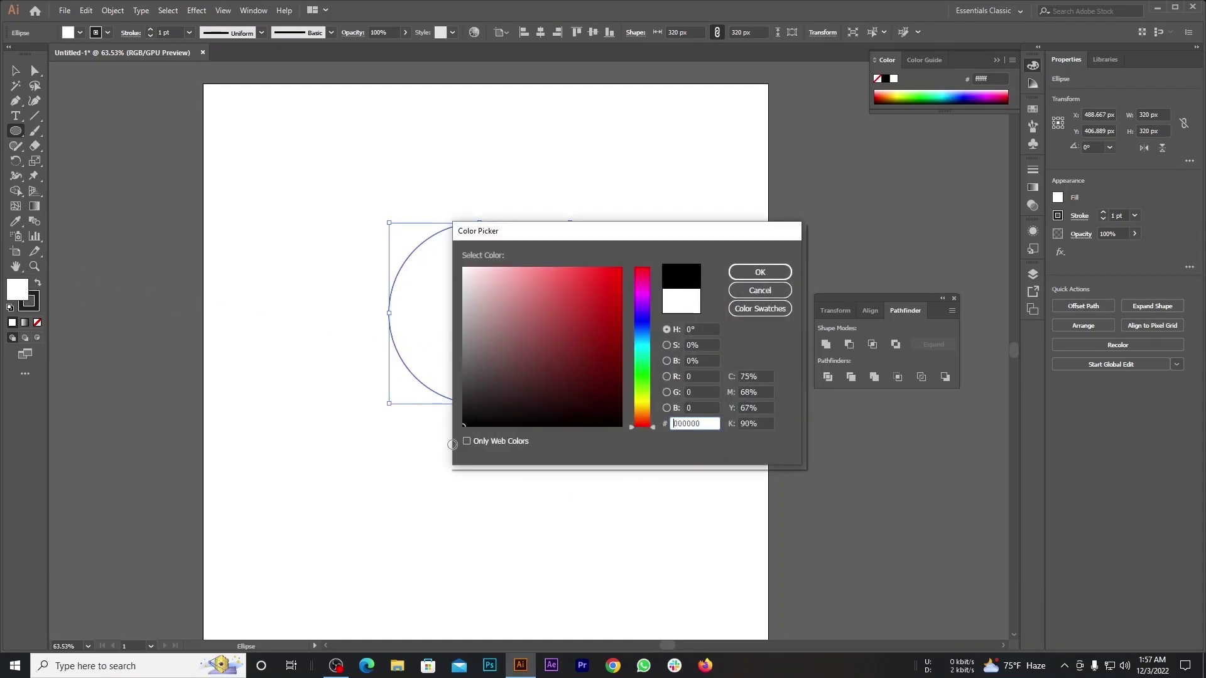
click(769, 273)
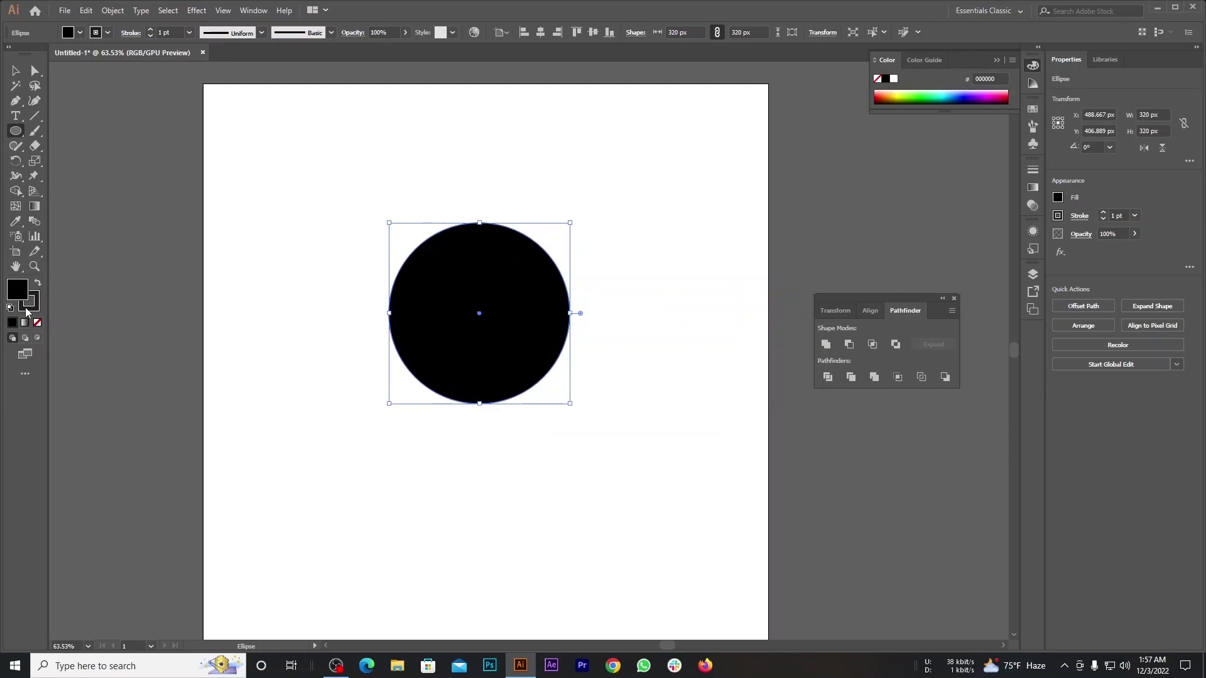
click(37, 324)
Step: Move the black circle down to the lower part of the artboard and enlarge it from its centre to about 418 px
click(16, 72)
click(503, 143)
drag(506, 289, 520, 443)
click(546, 478)
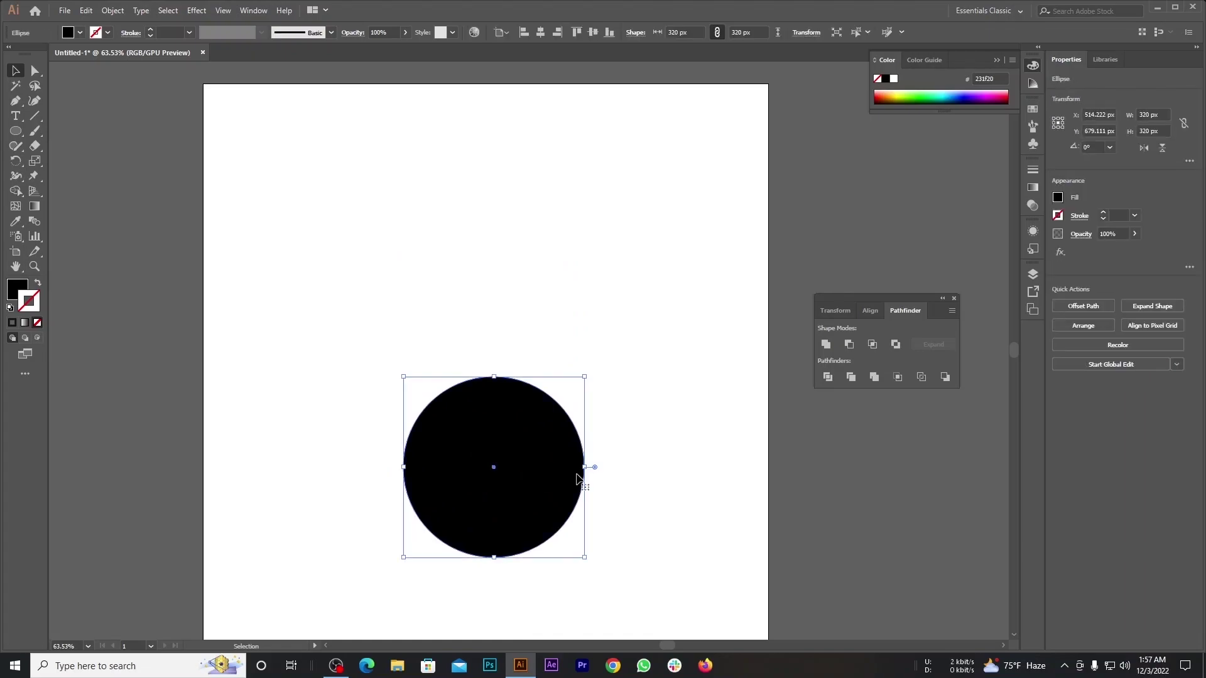
drag(586, 468, 614, 468)
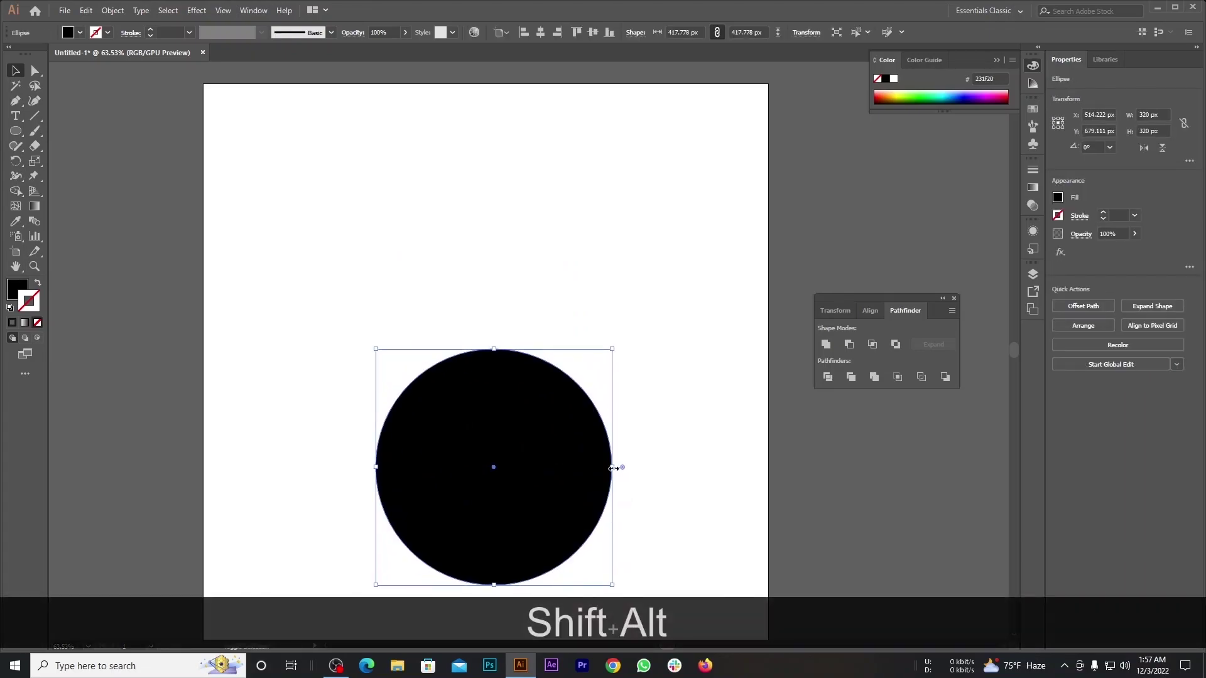
click(701, 462)
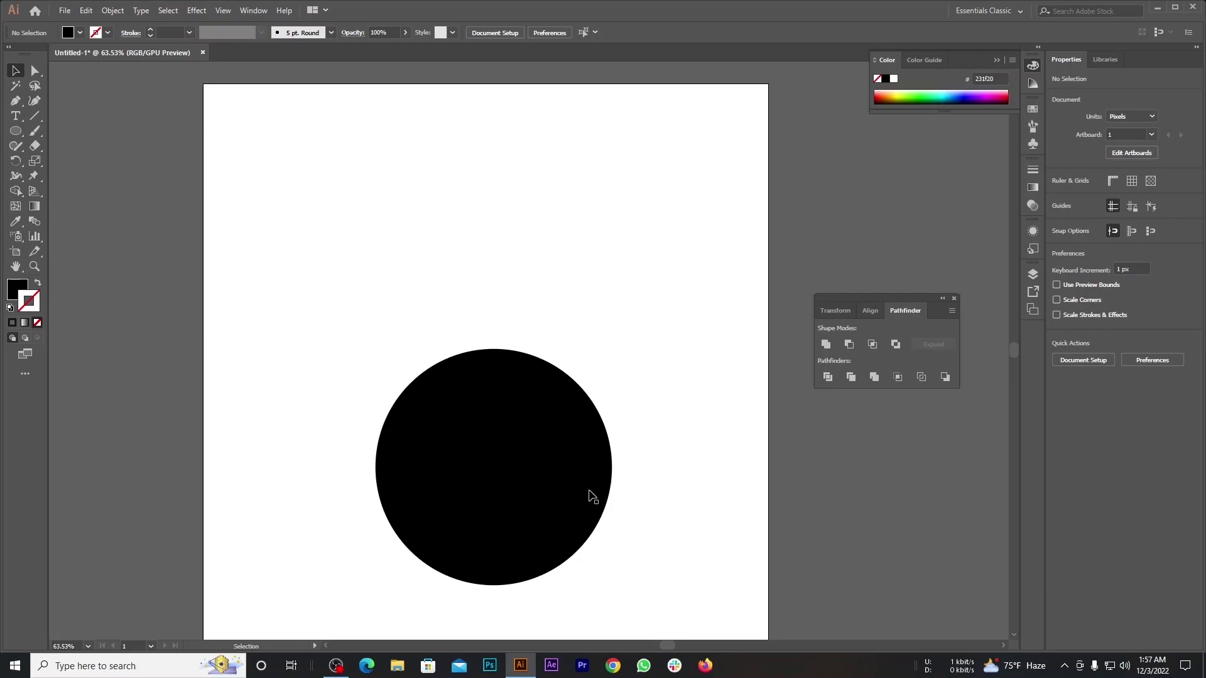
Step: Duplicate the black circle straight upward so the copy partly overlaps the original
click(575, 489)
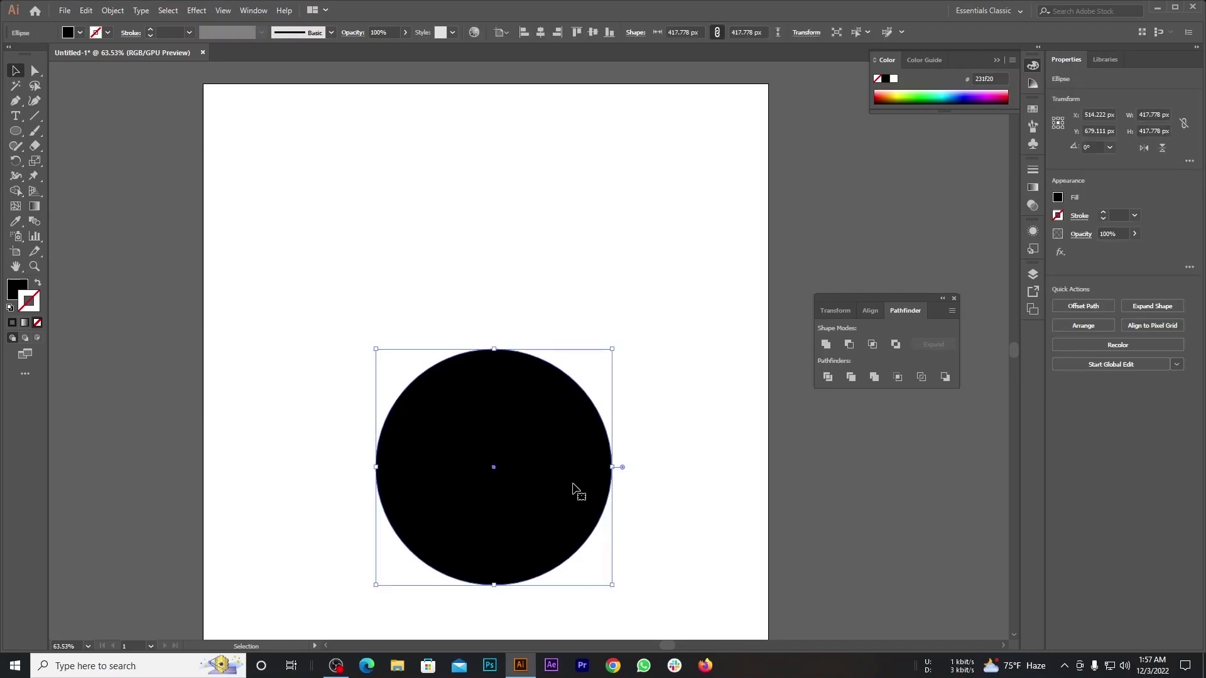
drag(561, 497, 564, 324)
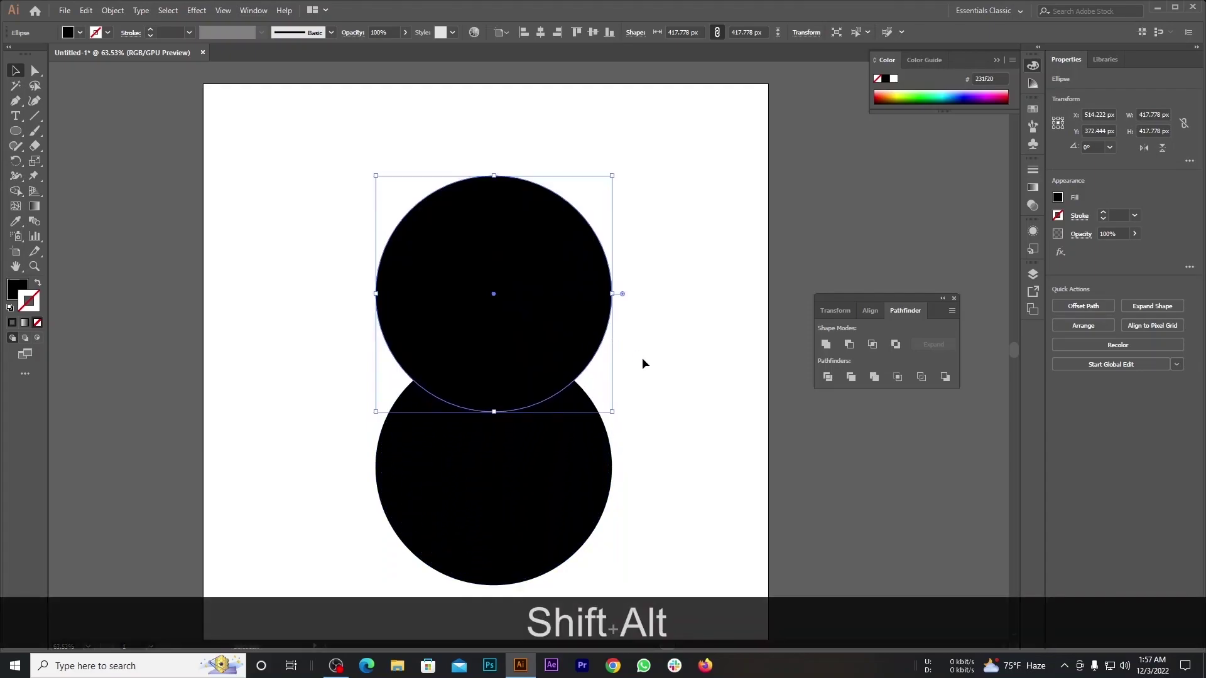
click(701, 468)
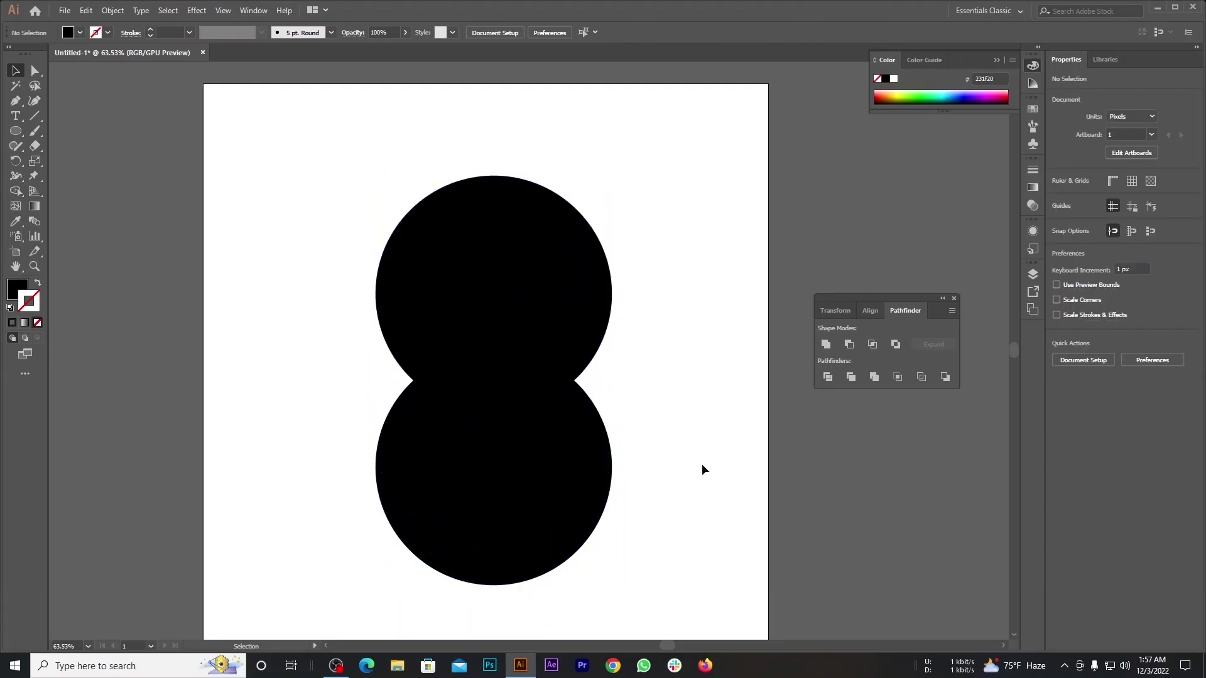
Step: Shrink the upper circle and lower it onto the large circle, centred, to form a smaller head
click(573, 316)
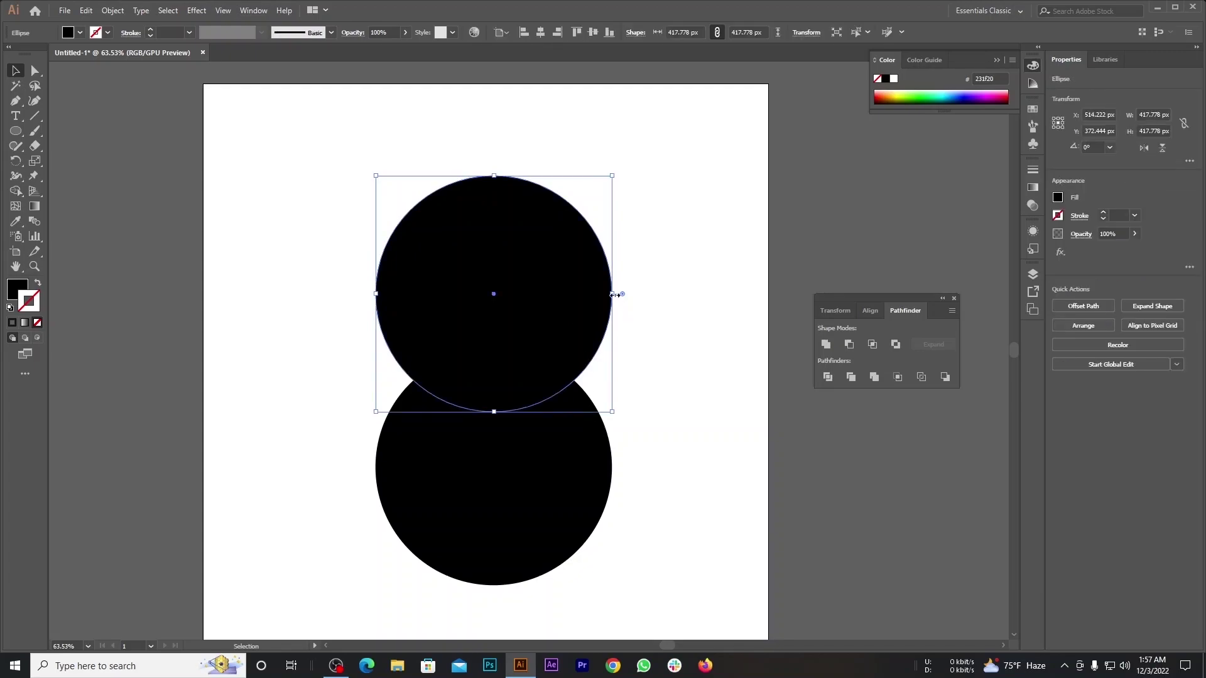
drag(616, 294, 529, 321)
click(706, 336)
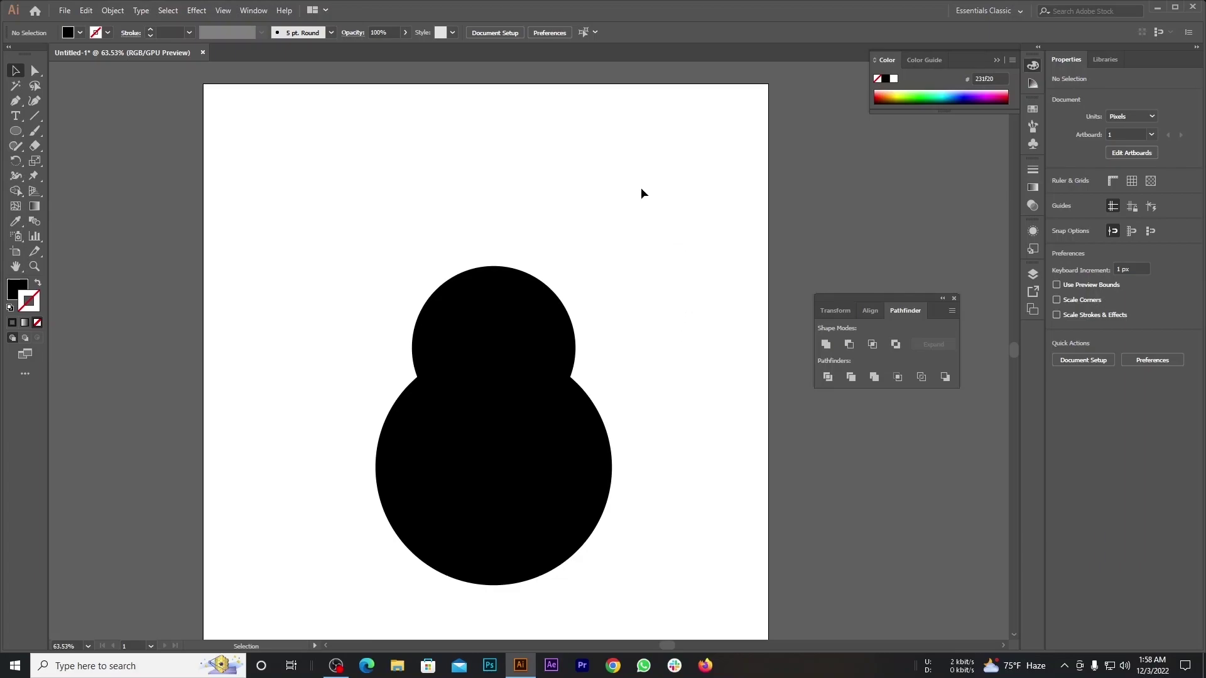
Step: Unite the two overlapping black circles into a single shape with Pathfinder
drag(635, 246, 448, 596)
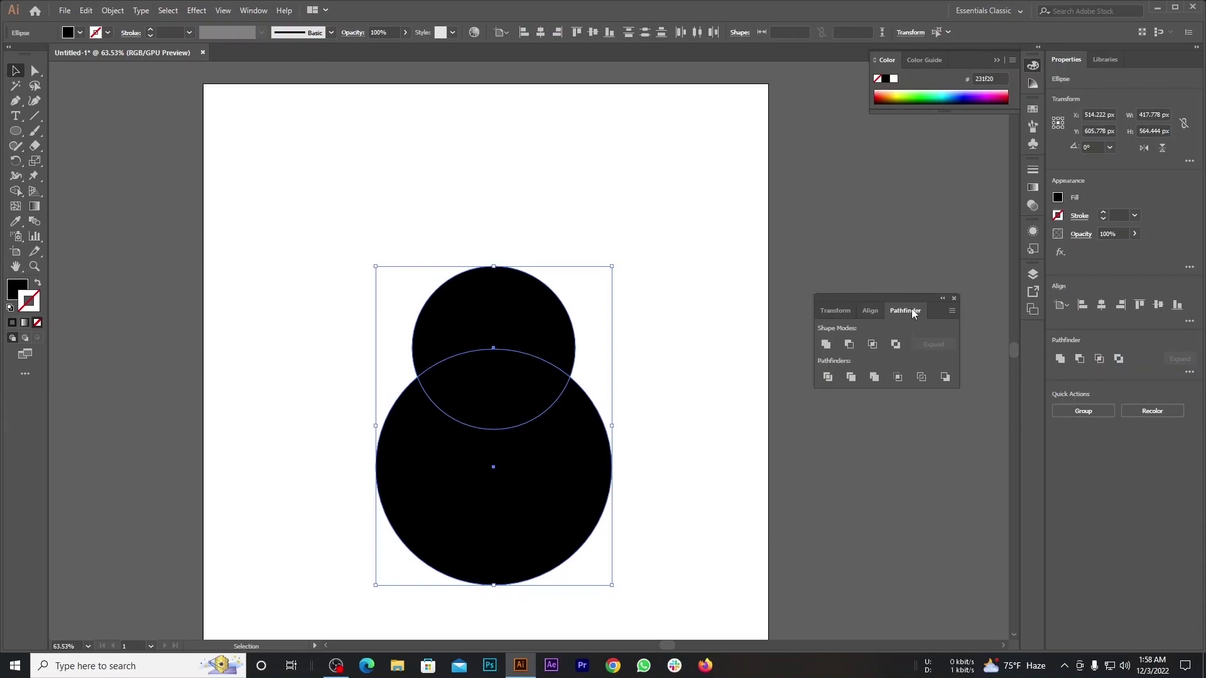
click(826, 345)
click(770, 447)
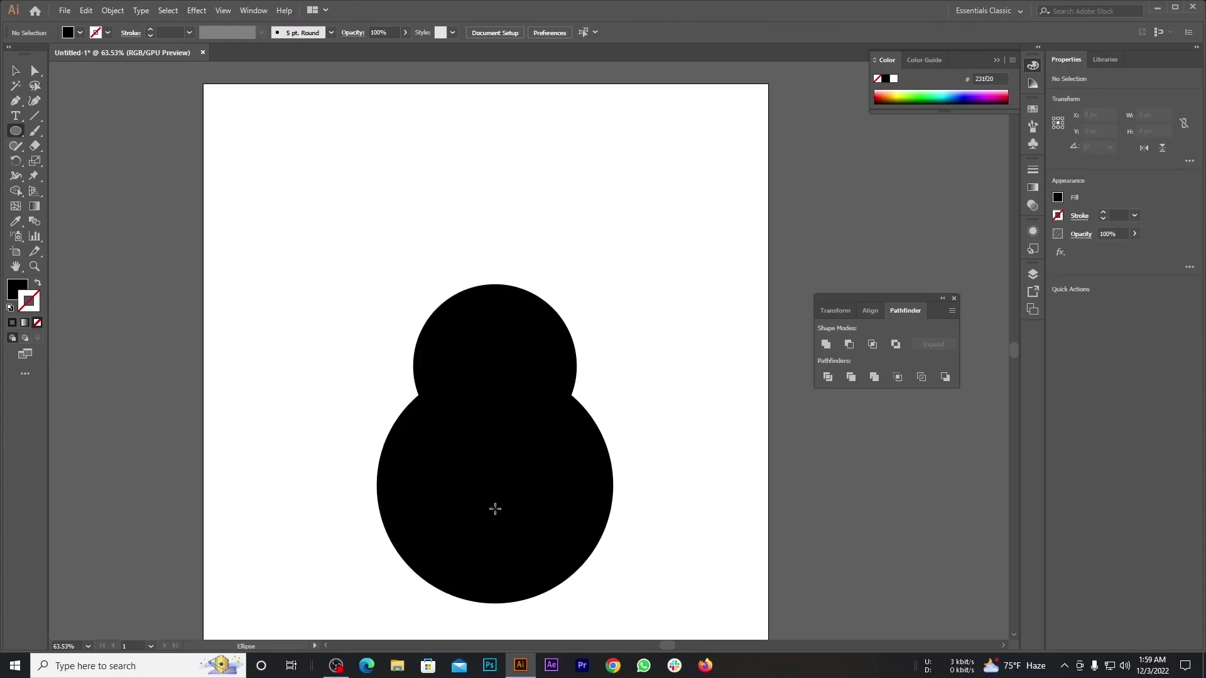
Step: Add a white circle as the belly, enlarged to sit just inside the bottom edge of the black body
drag(492, 499, 564, 568)
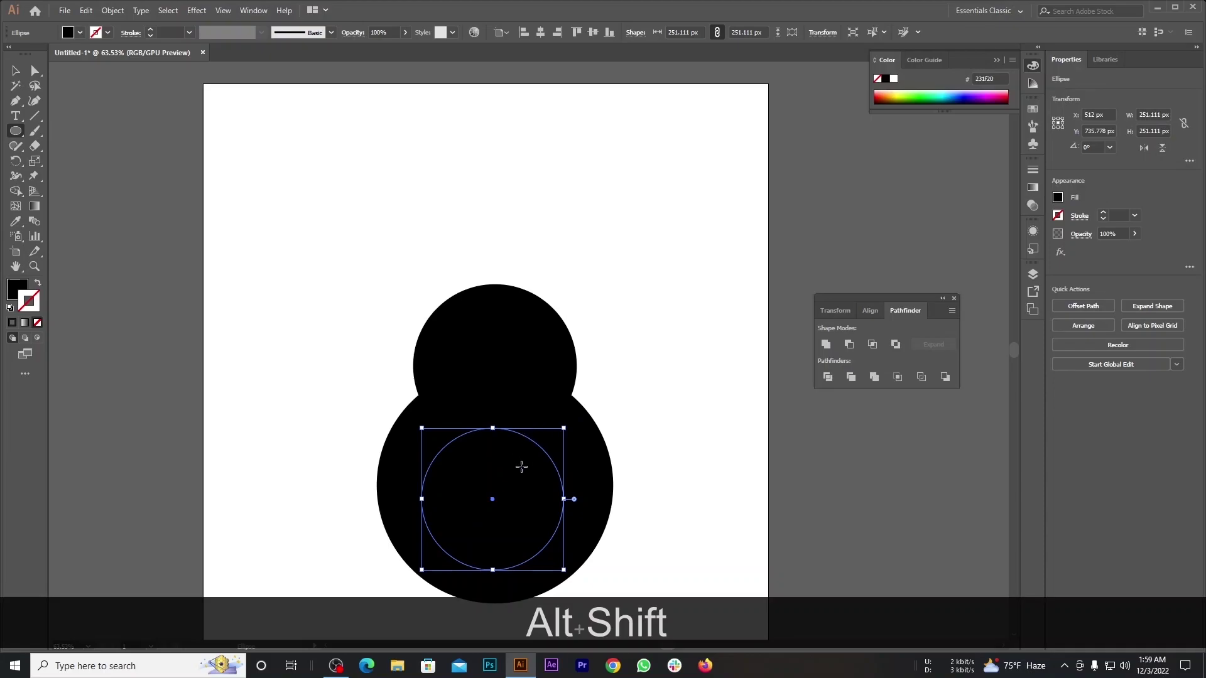
double_click(19, 285)
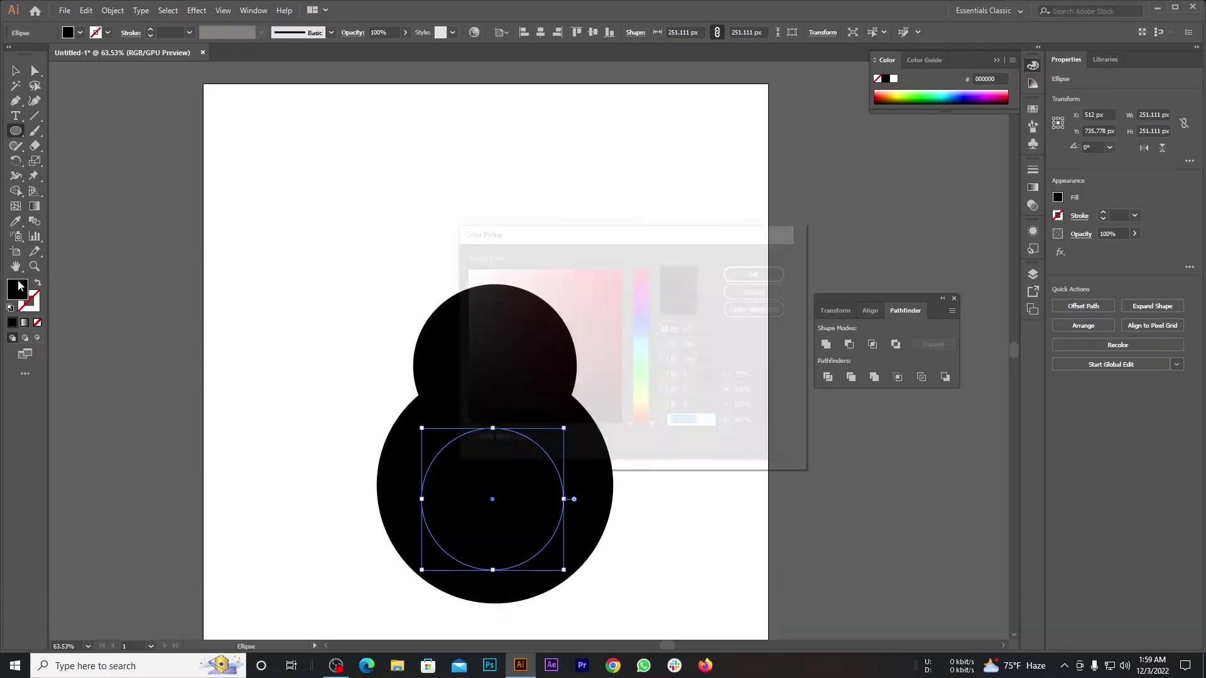
click(764, 268)
drag(506, 472, 499, 433)
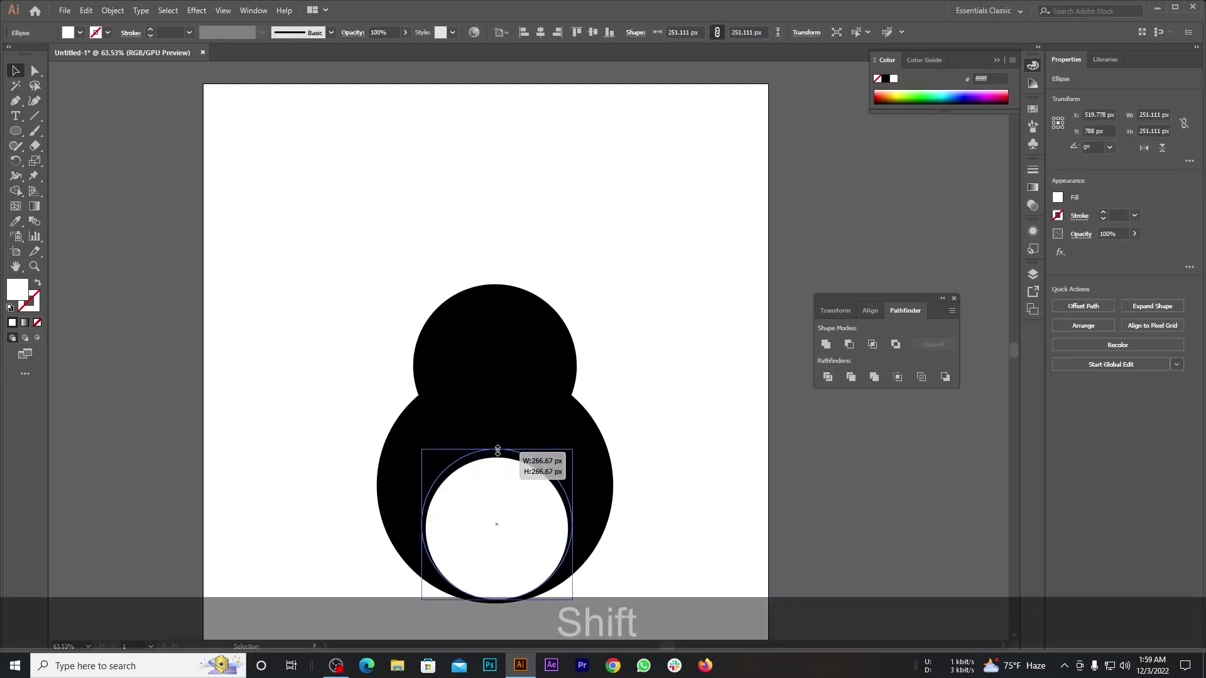
click(365, 161)
Step: Create a three-sided polygon on the empty artboard area to the right of the head
scroll(364, 160, down, 1)
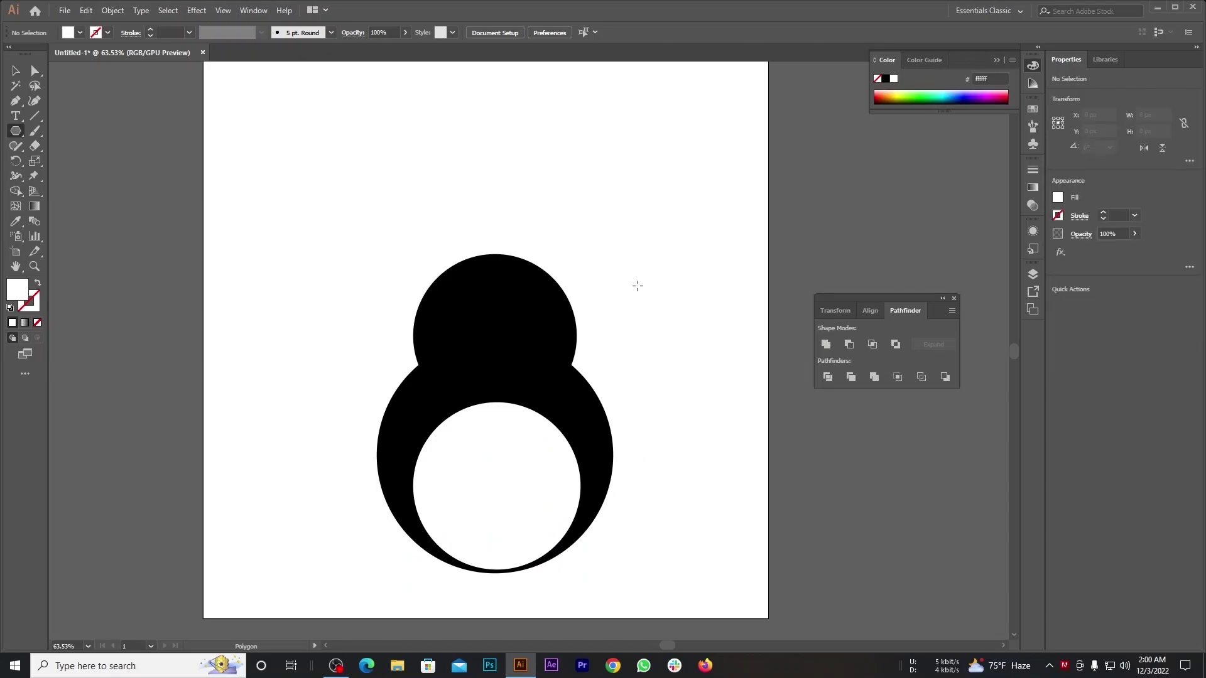
click(637, 286)
double_click(584, 330)
text(3)
click(584, 360)
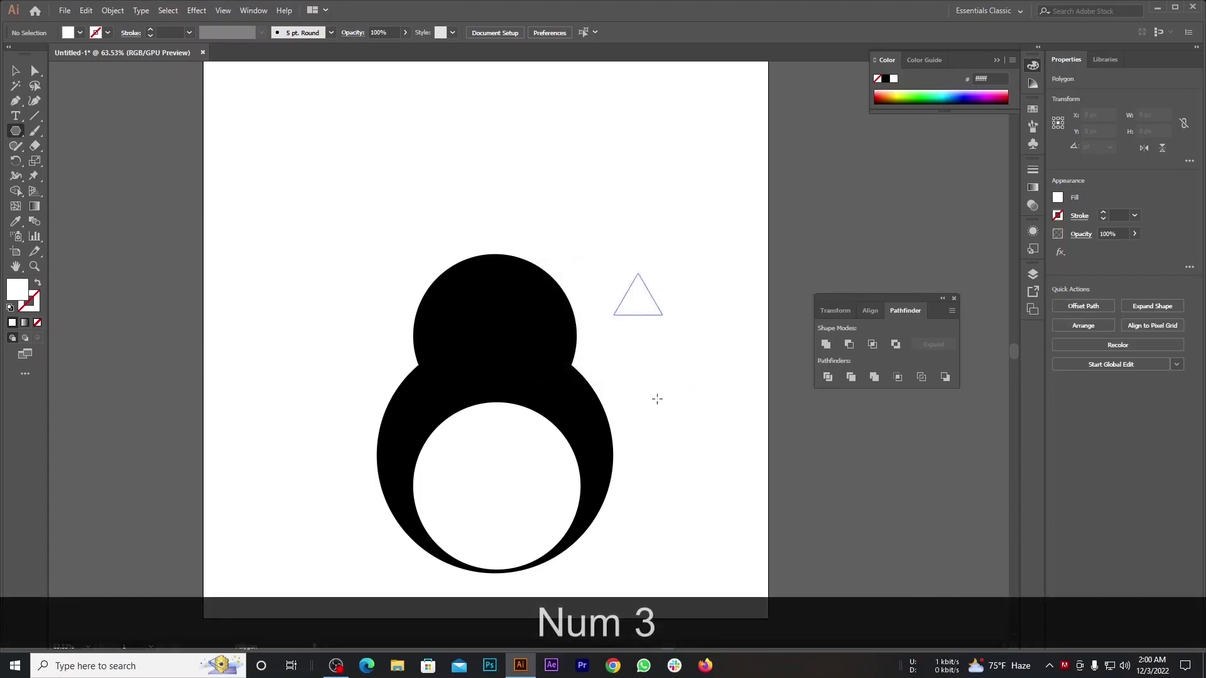
Step: Fill the triangle with black (000000)
double_click(18, 290)
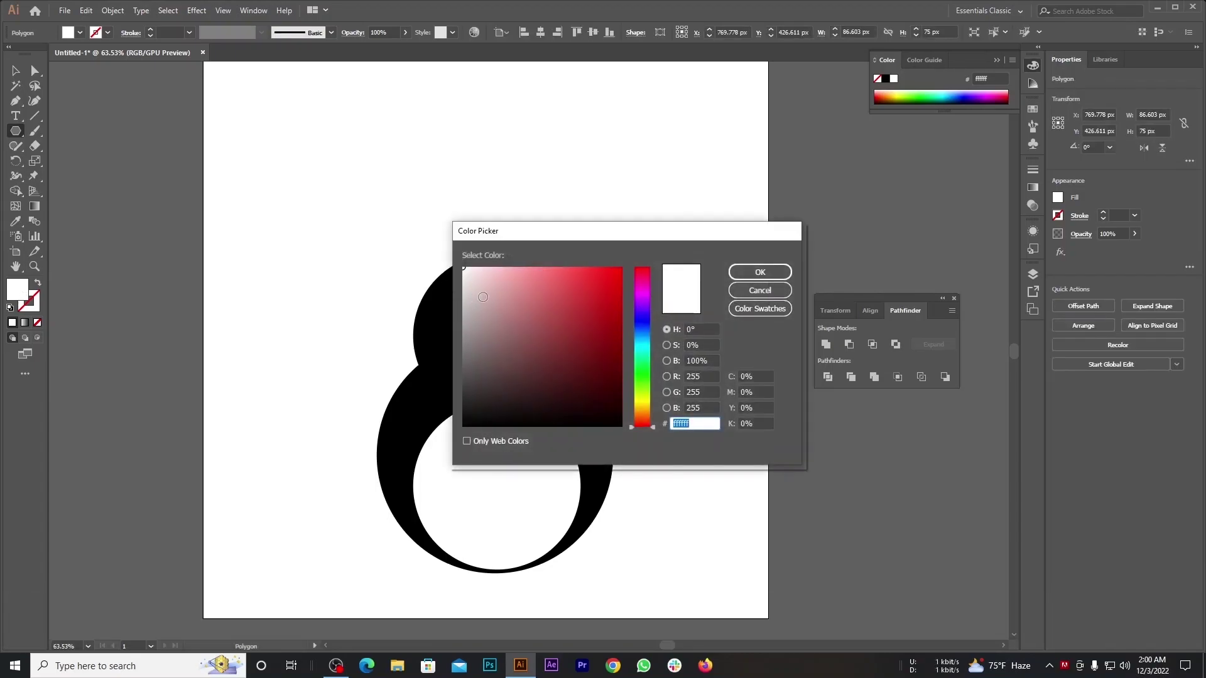
mouse_move(483, 297)
mouse_down()
mouse_move(432, 441)
mouse_move(452, 434)
mouse_up()
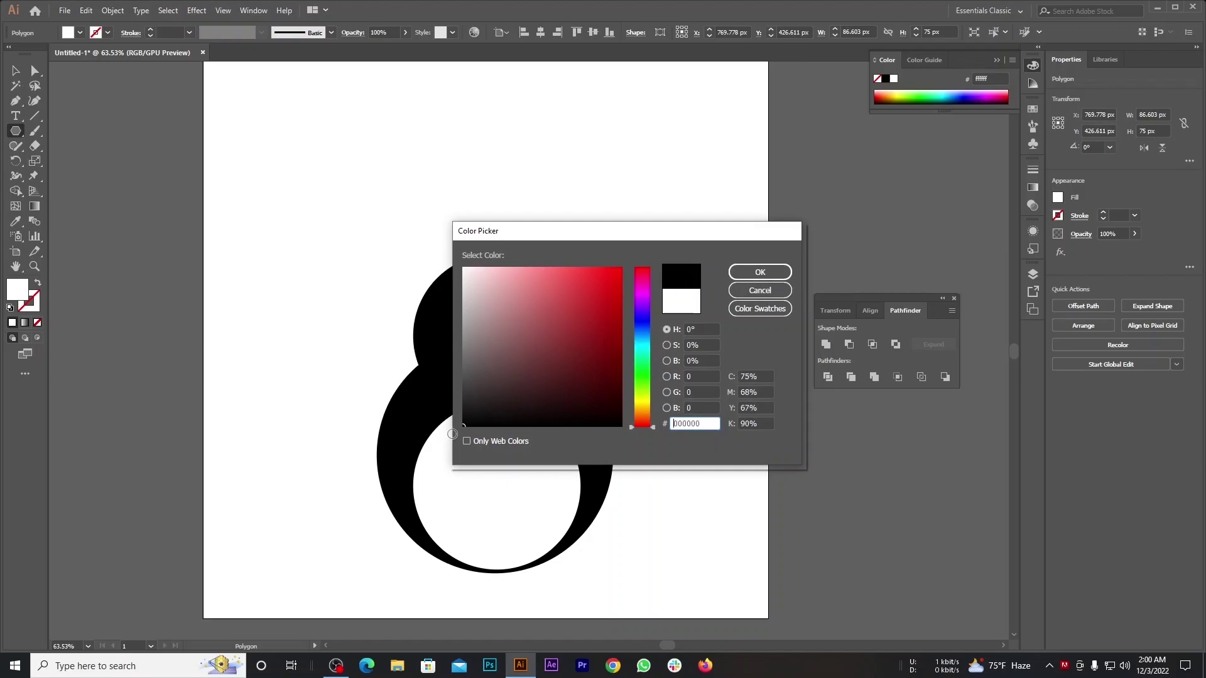
click(760, 272)
Step: Enlarge the black triangle proportionally from its centre to about 182 px wide
key(v)
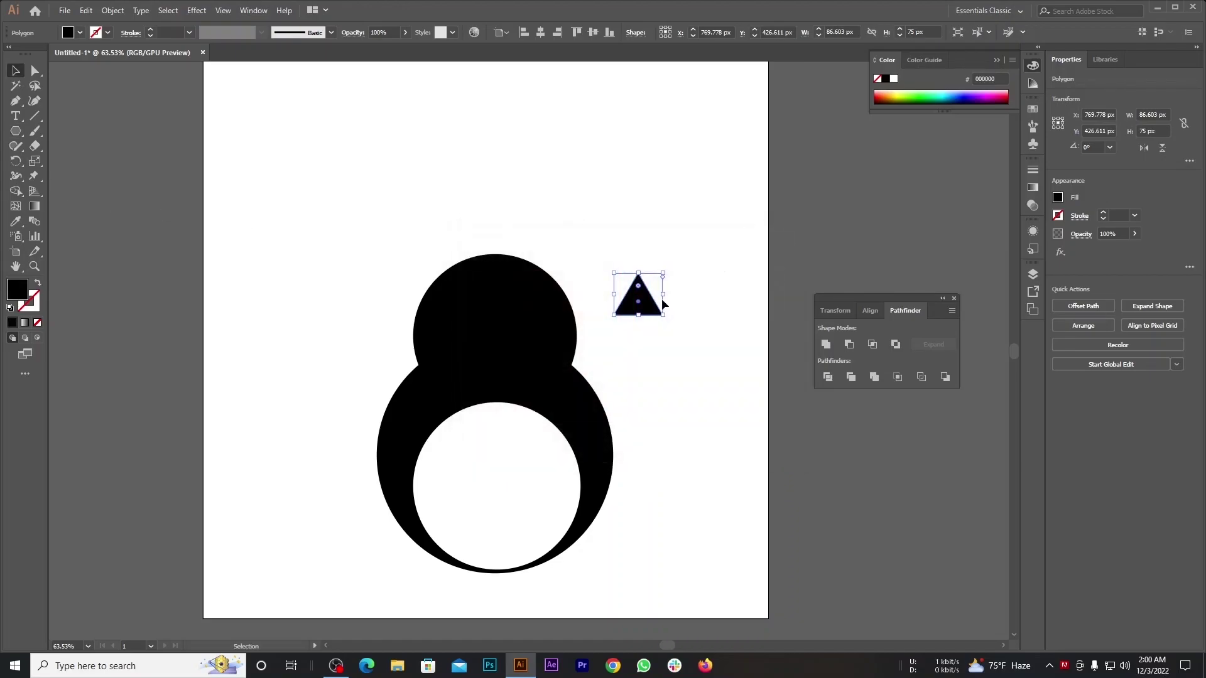
drag(664, 299, 690, 299)
click(654, 369)
Step: Add an anchor point at the middle of the triangle's bottom edge
key(a)
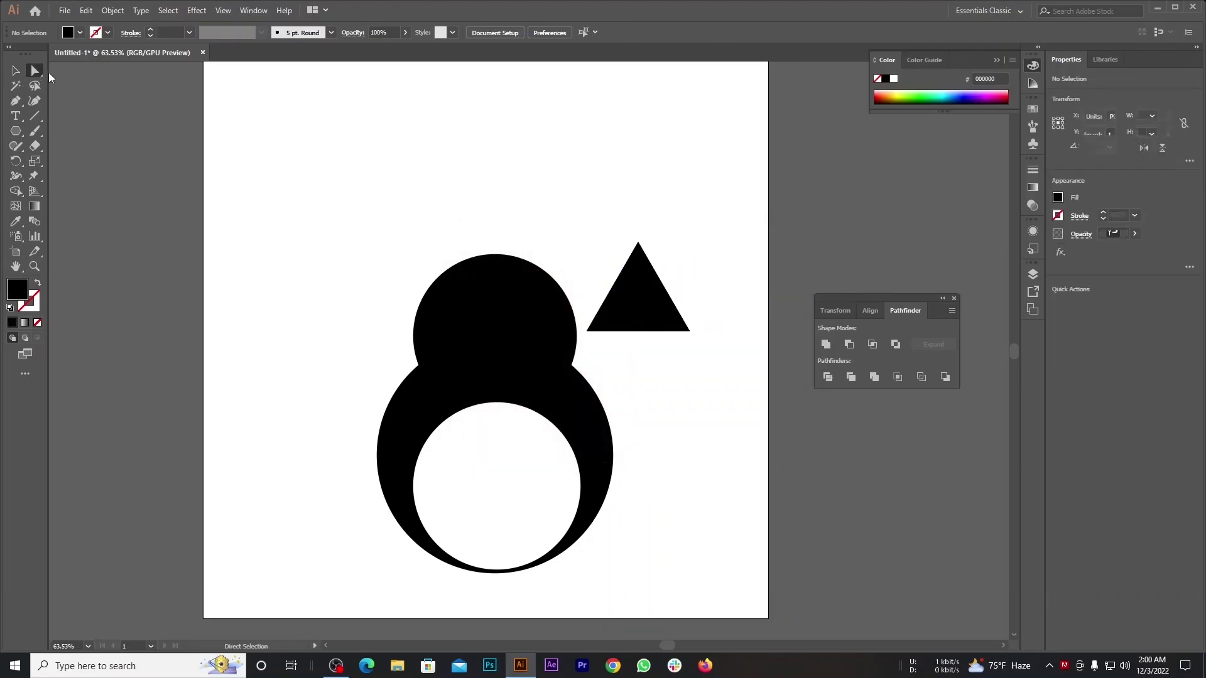
click(643, 314)
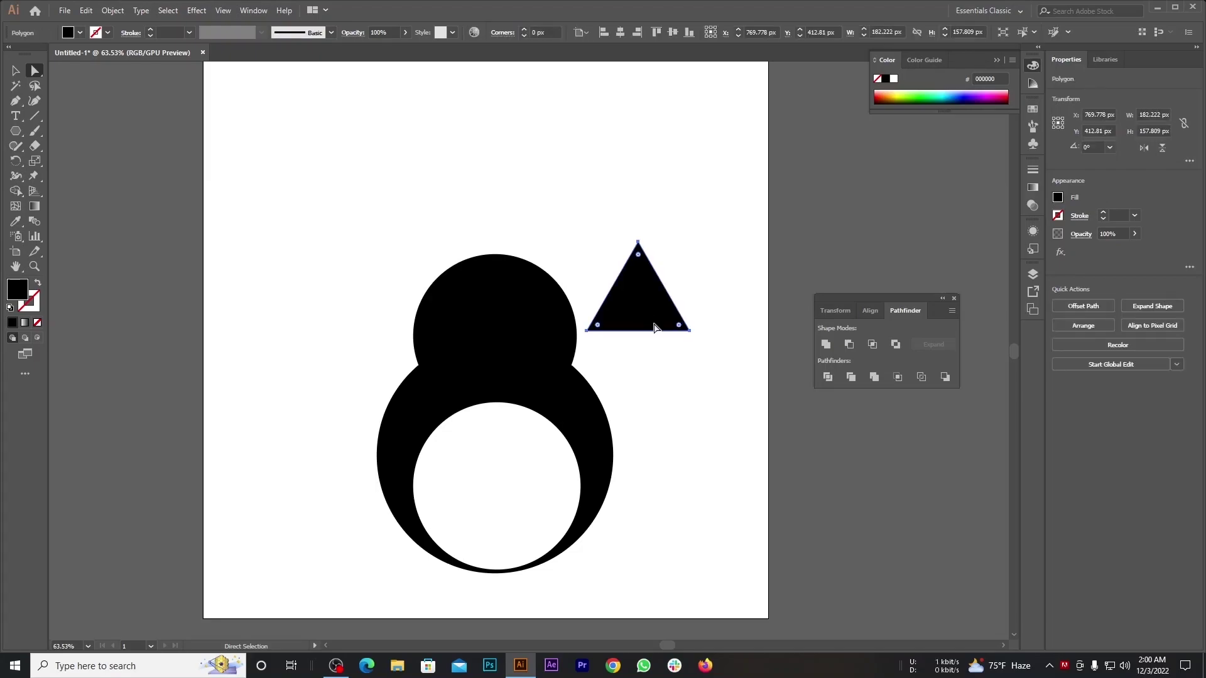
click(702, 377)
click(646, 308)
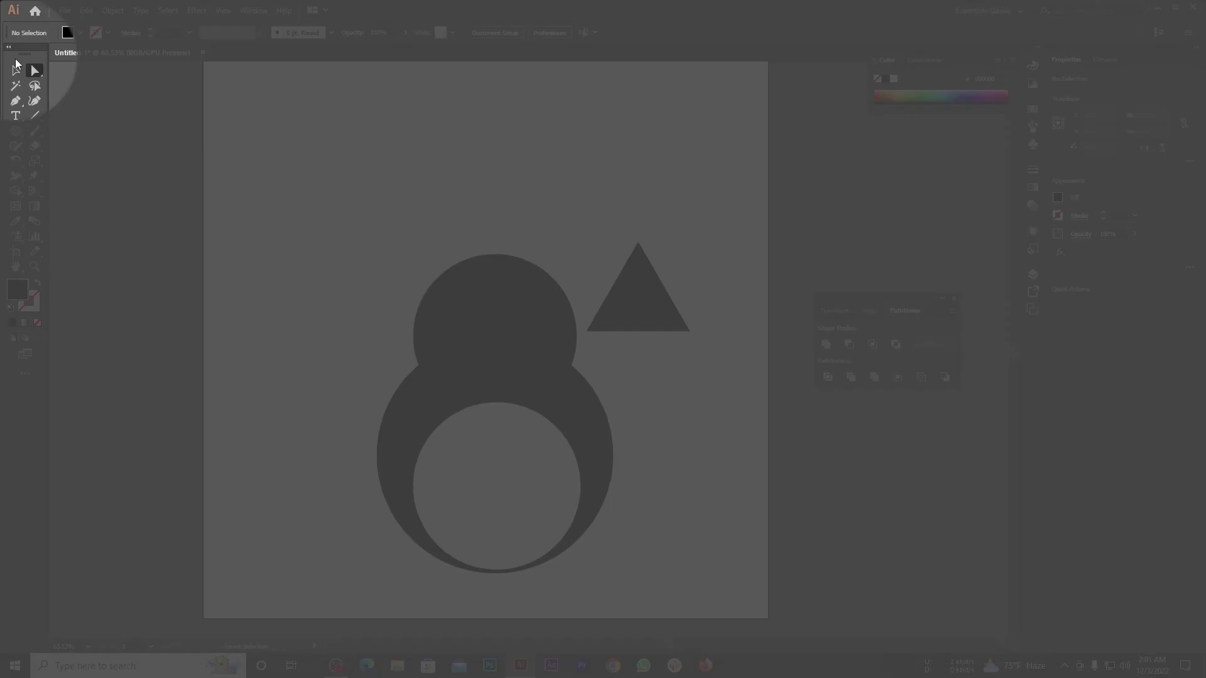
click(18, 102)
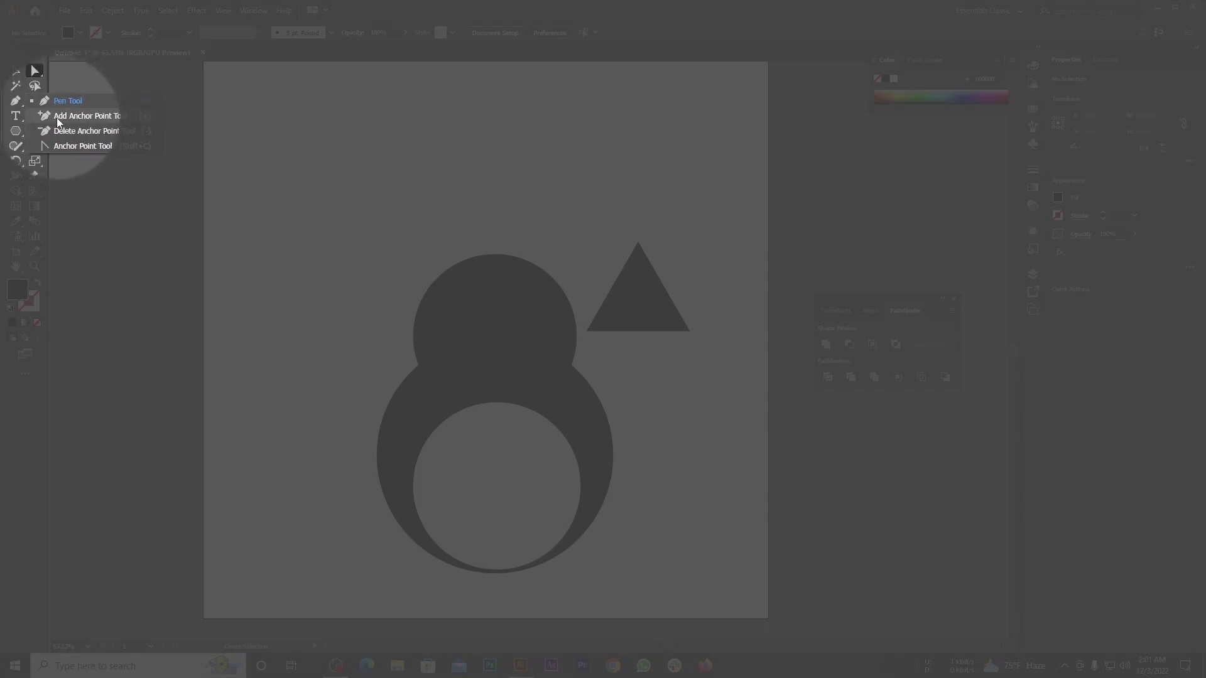
click(99, 116)
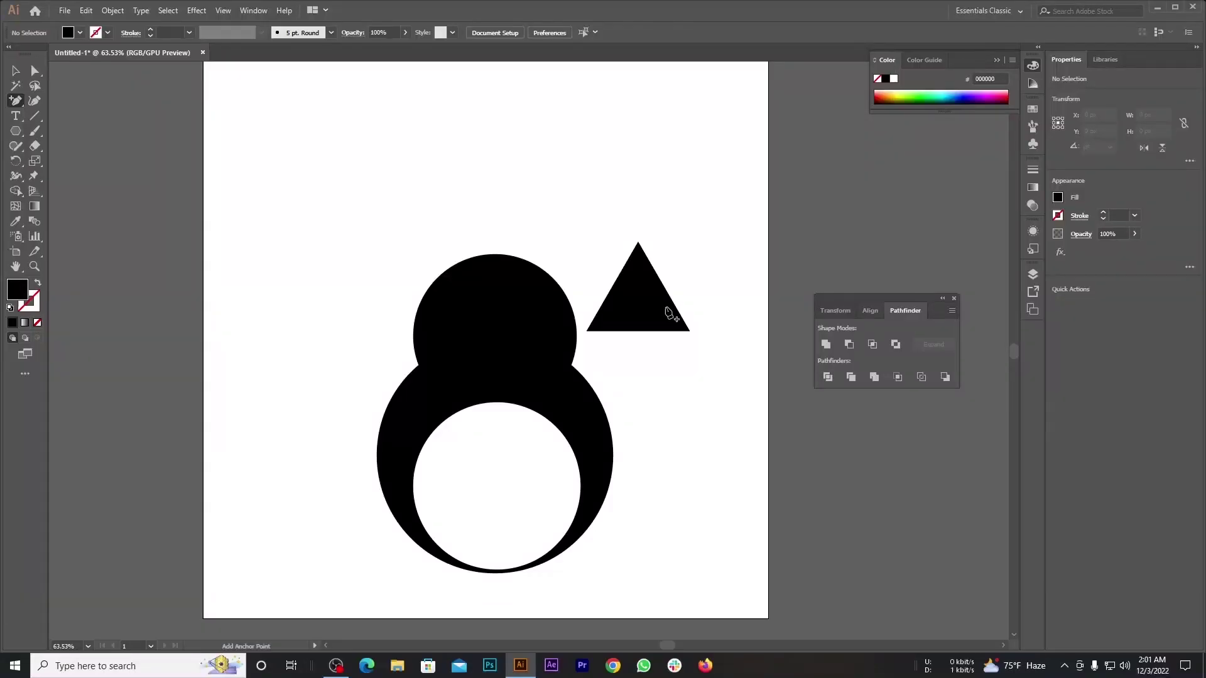
click(639, 331)
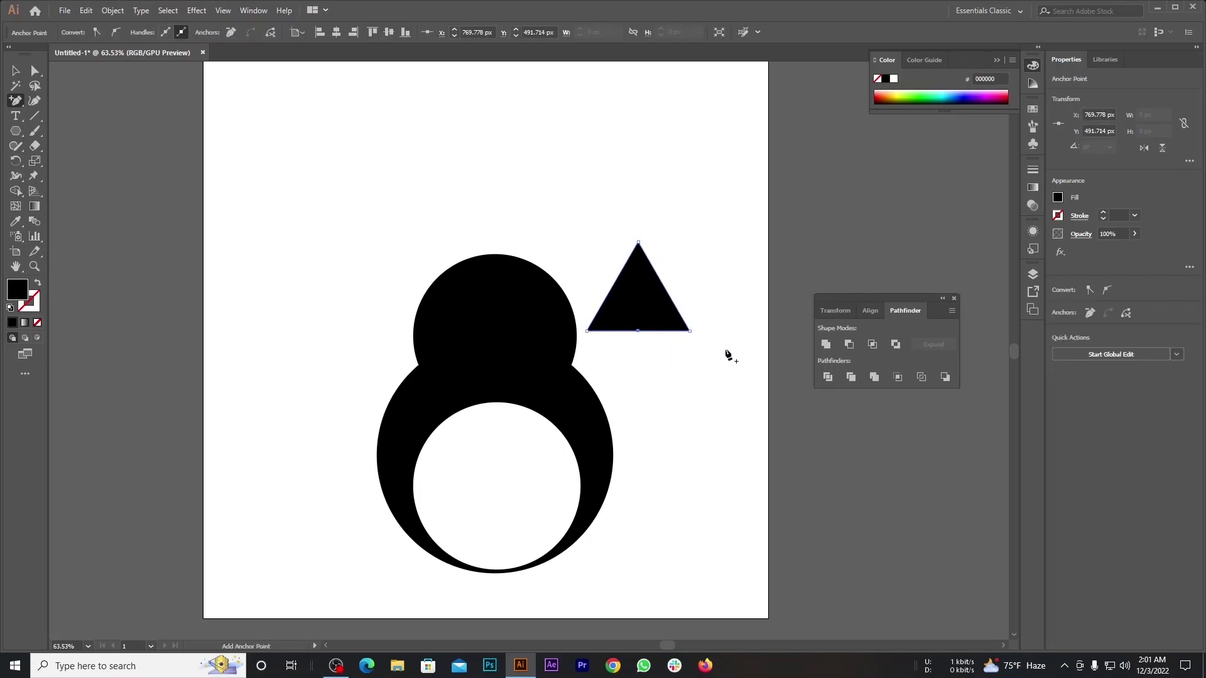
Step: Use the new middle anchor point to bend the triangle's base into an outward curve
key(a)
click(657, 391)
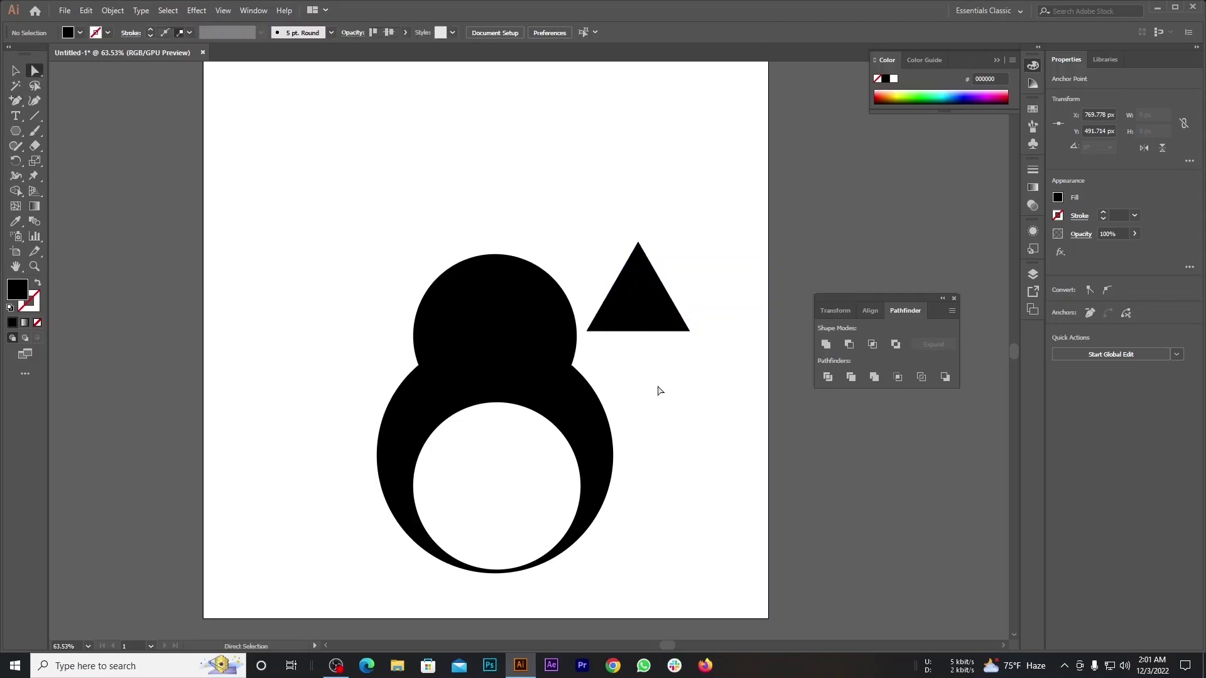
click(639, 331)
click(638, 330)
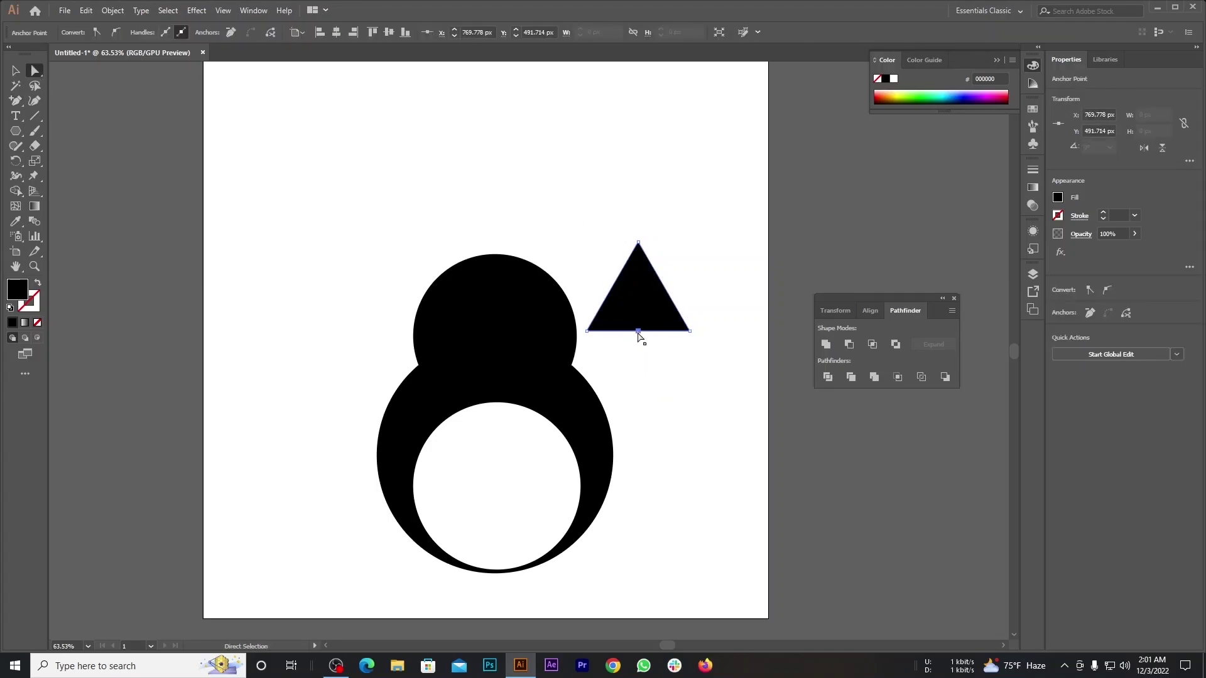
drag(637, 334, 642, 141)
Step: Rotate the curved triangle 180° and fit it inside the head, scaled down to about 147 px wide
key(v)
drag(696, 238, 600, 481)
drag(651, 310, 507, 335)
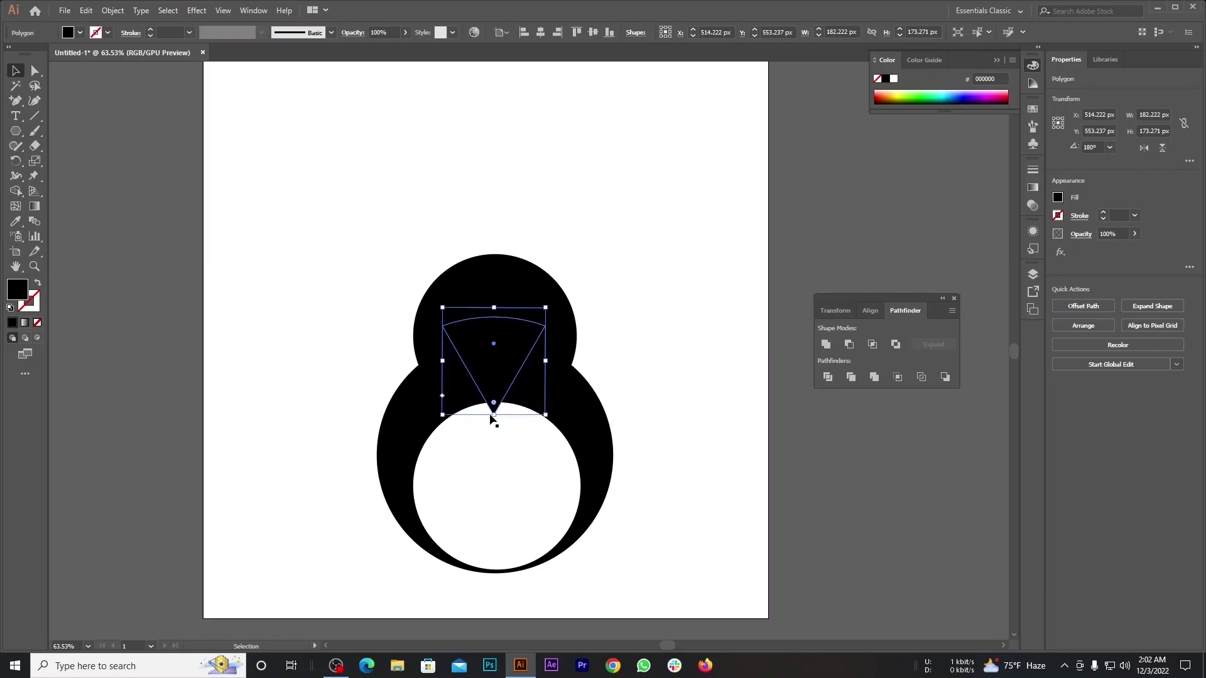
drag(496, 416, 495, 394)
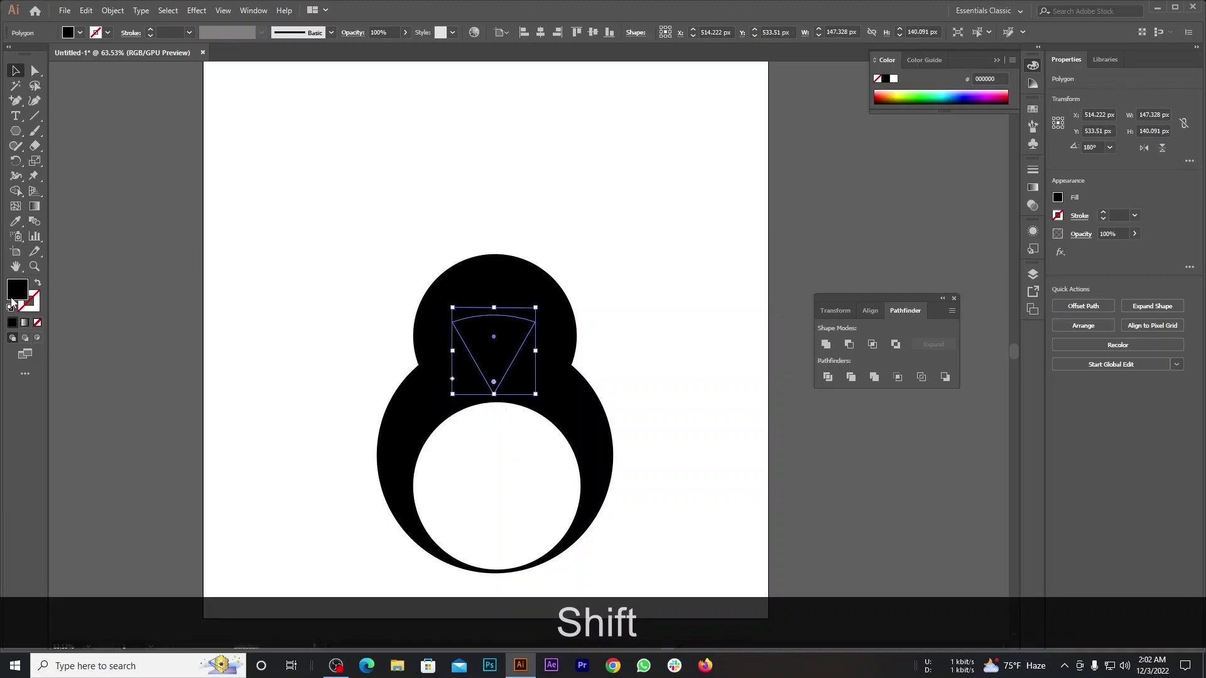
Step: Fill the curved beak triangle with orange, CMYK 0, 45, 100, 0
double_click(17, 296)
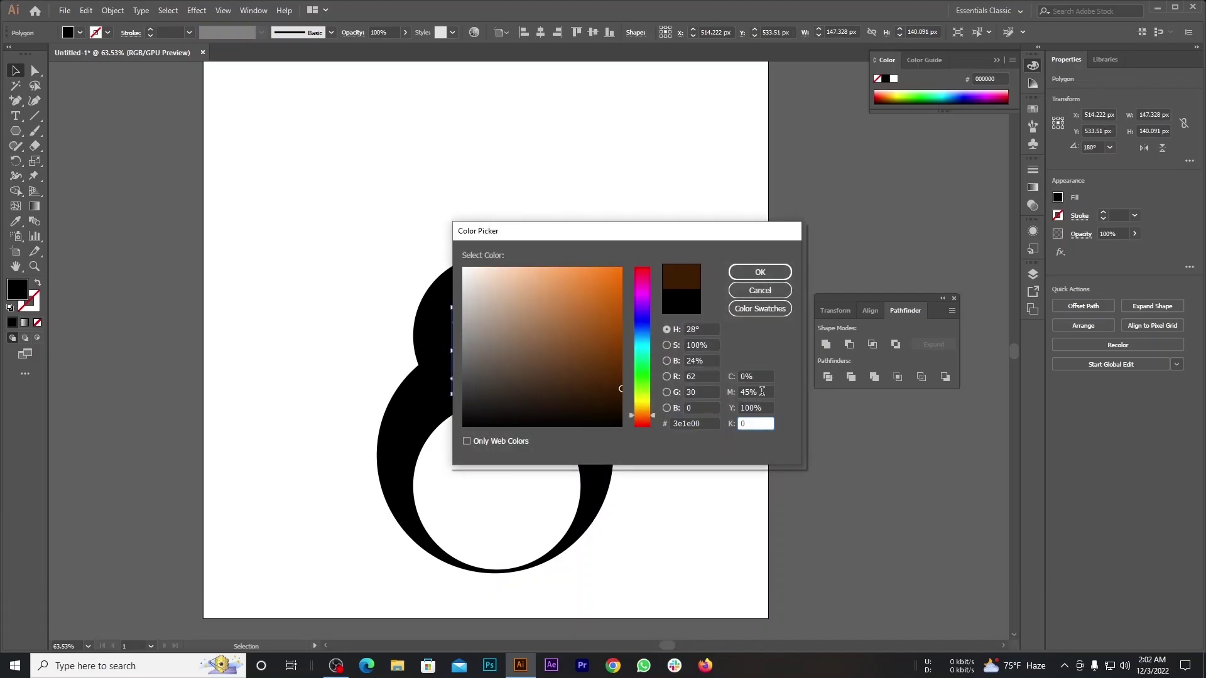
click(762, 377)
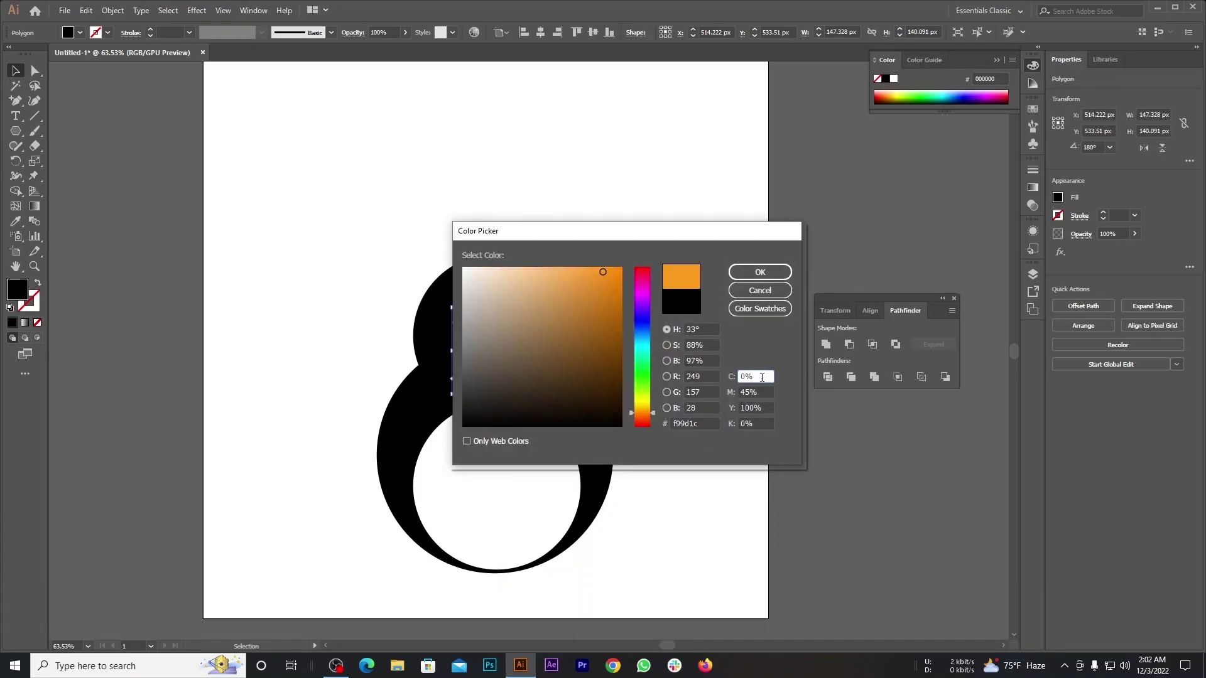
click(759, 272)
click(752, 275)
Step: Draw a 40 px orange circle as an eye on the head, above the beak's left corner
click(16, 131)
click(70, 161)
drag(460, 294, 474, 309)
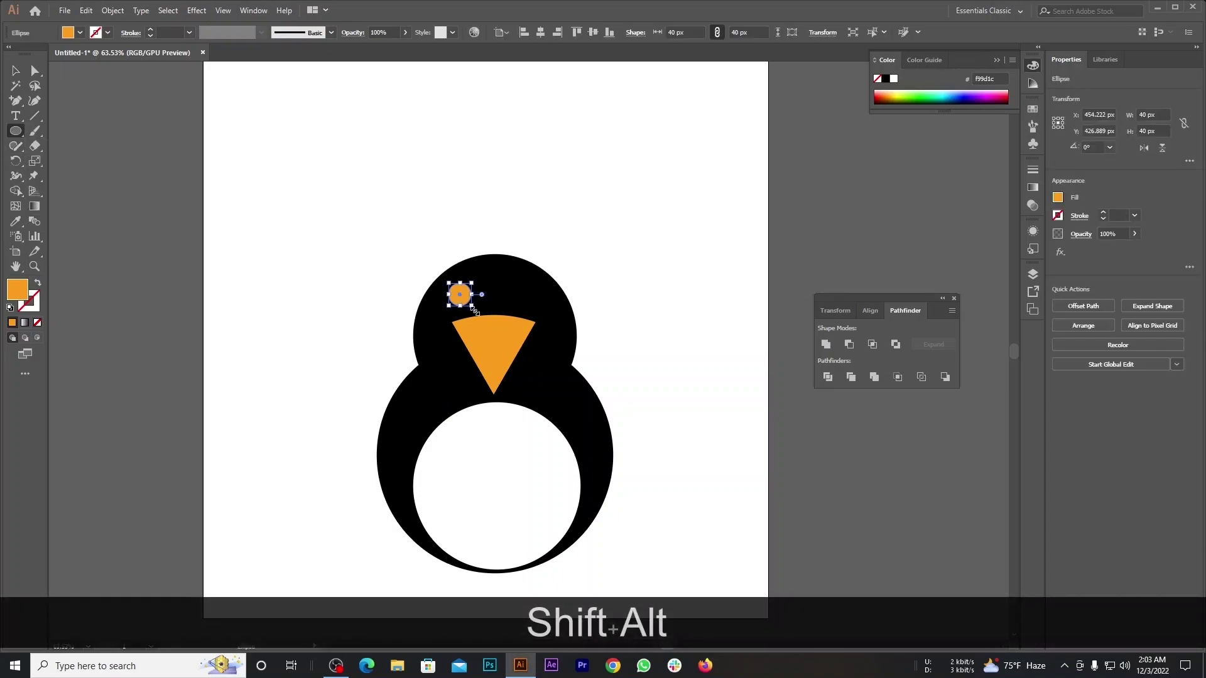
click(16, 70)
click(528, 148)
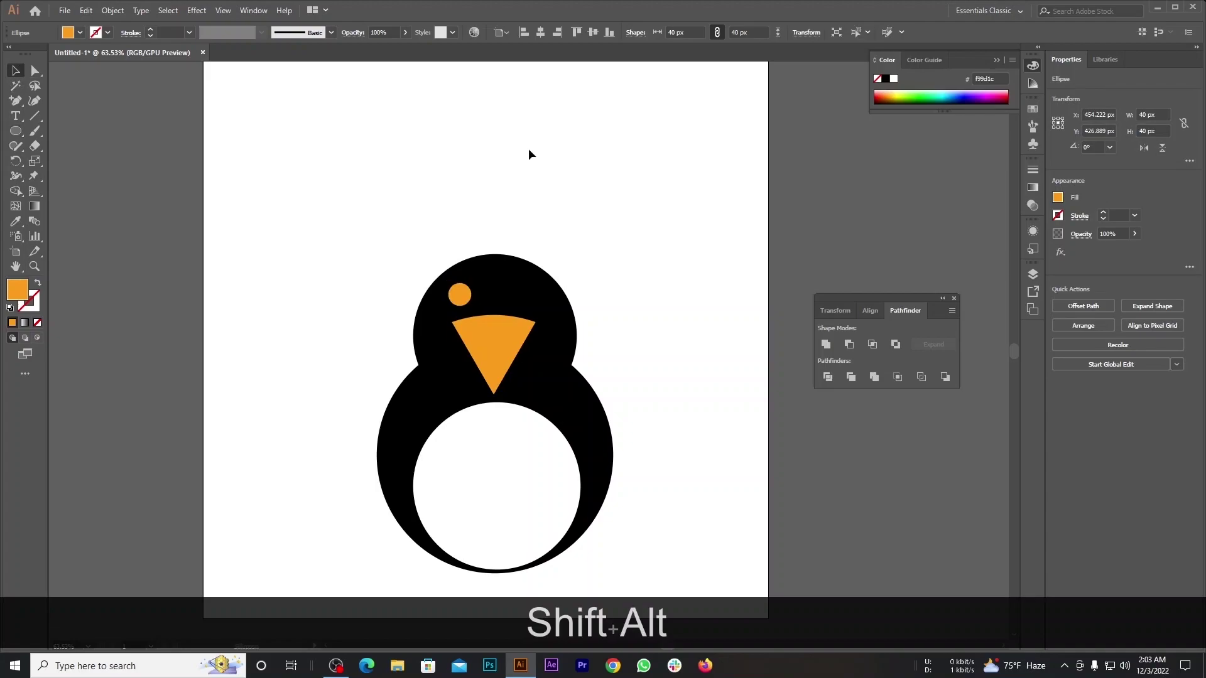
Step: Copy the eye to the other side of the head, enlarge the left eye slightly and space both above the beak
drag(462, 297, 530, 305)
click(463, 293)
click(538, 294)
click(525, 293)
click(695, 277)
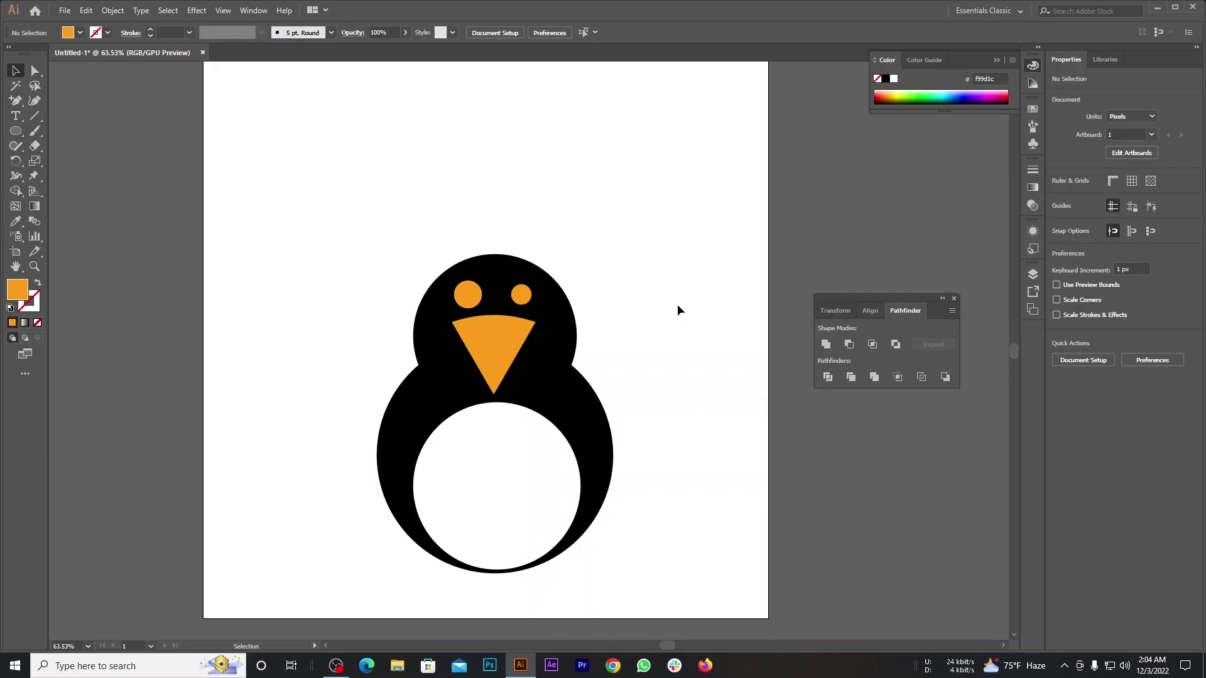
Step: Move the whole penguin up to the upper part of the artboard
drag(298, 189, 703, 593)
drag(551, 529, 557, 412)
click(697, 473)
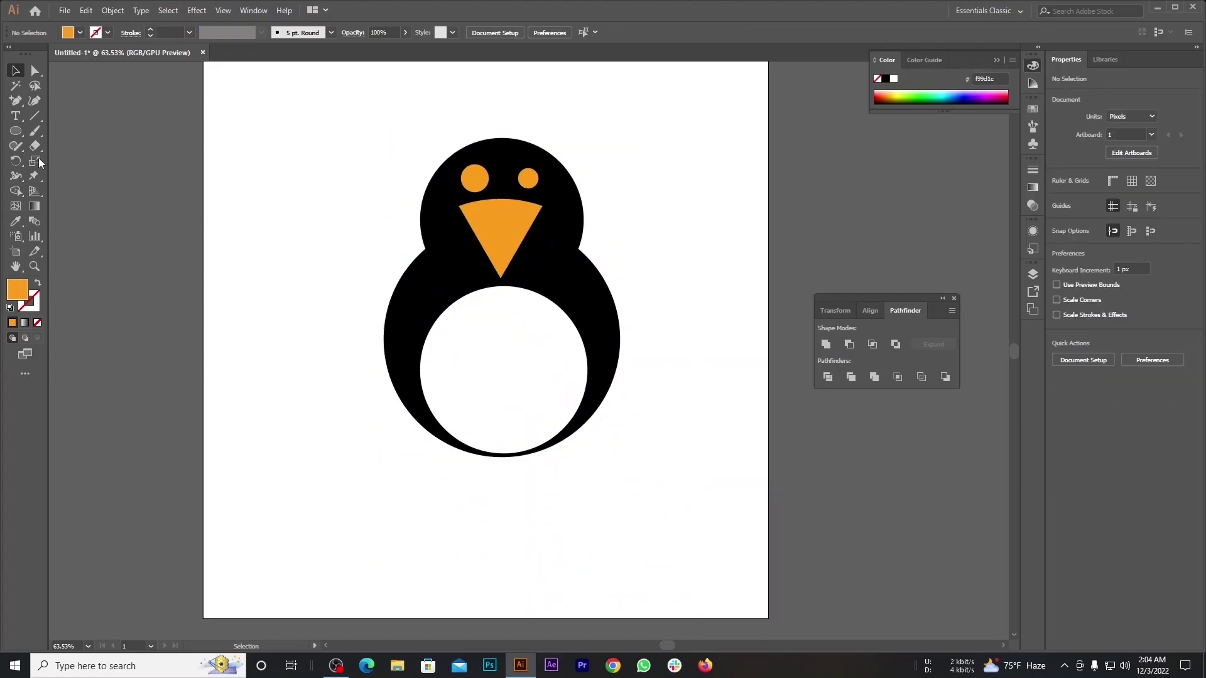
Step: Draw a large orange triangle beside the lower right of the penguin's body with the Polygon tool
drag(13, 134, 70, 176)
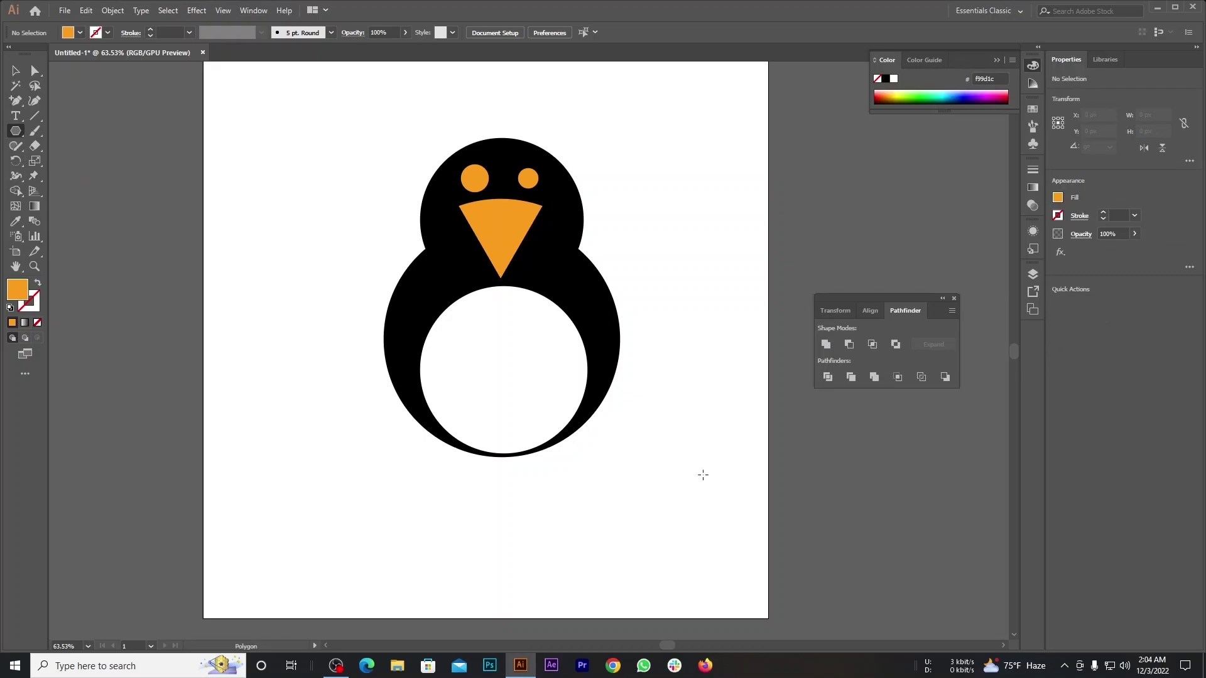
click(703, 475)
click(569, 356)
key(v)
drag(731, 469, 807, 468)
click(892, 515)
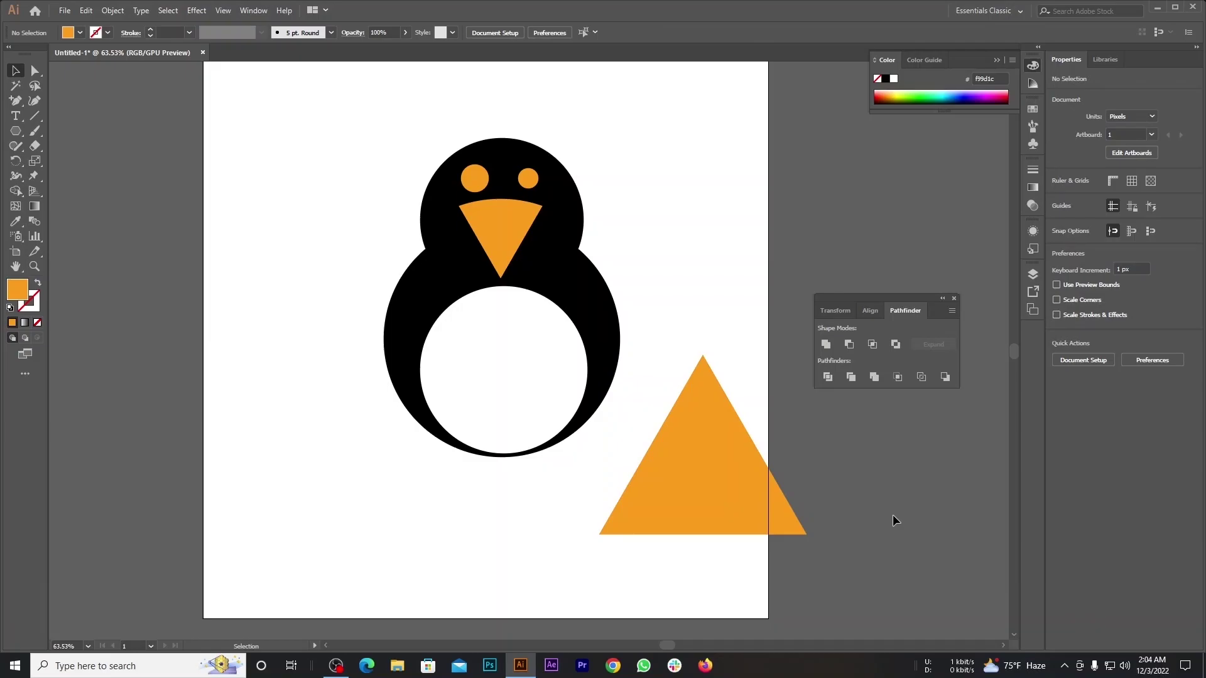
Step: Round the large triangle's right corner with a radius of about 212 px to form a wing shape
key(F1)
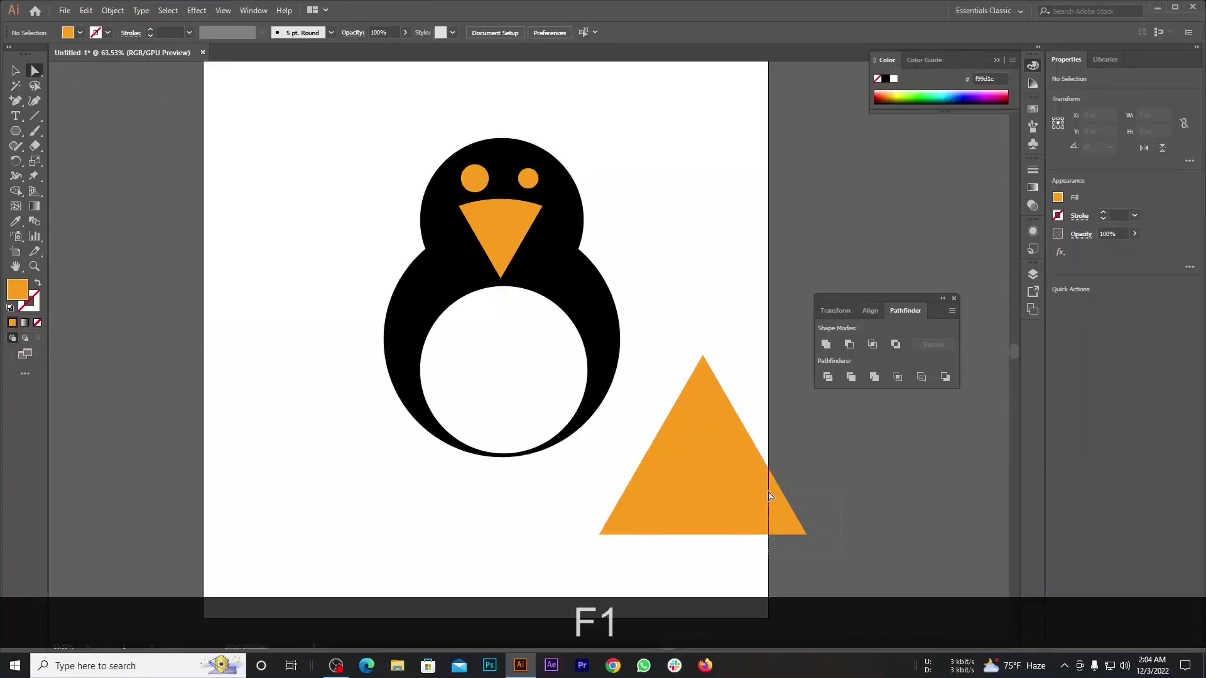
drag(771, 497, 575, 318)
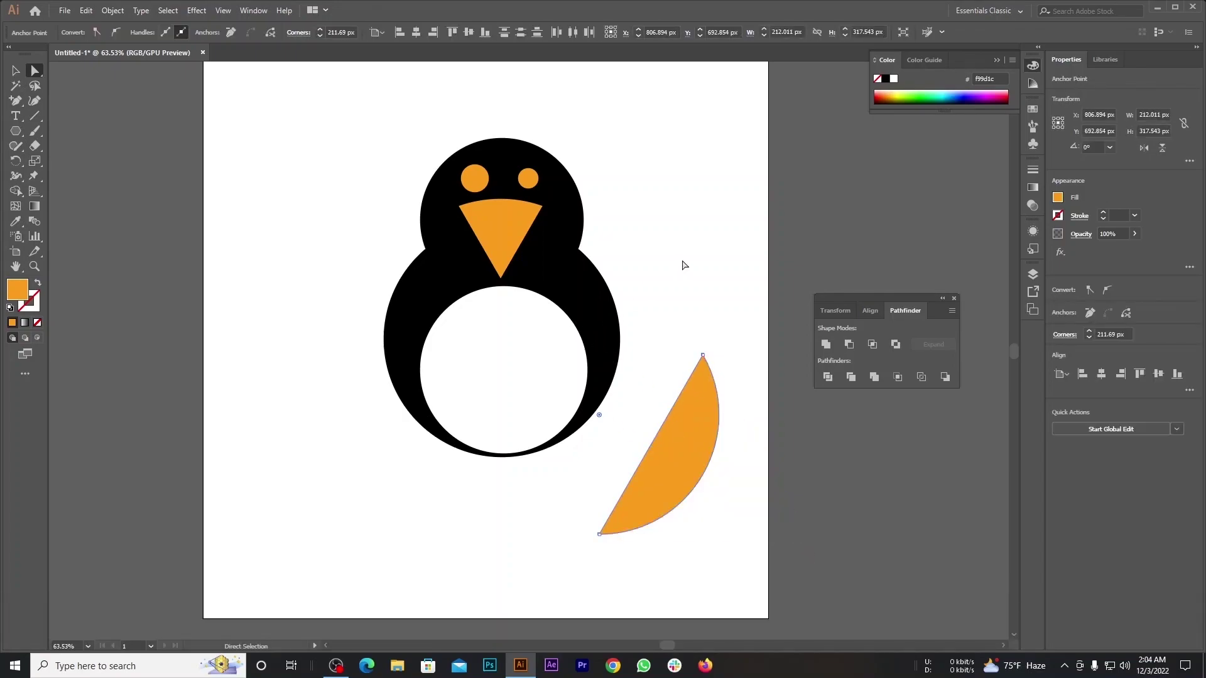
click(684, 263)
key(v)
Step: Rotate the wing shape to 270° and place it on the left side of the body, its point facing up and outward
click(677, 466)
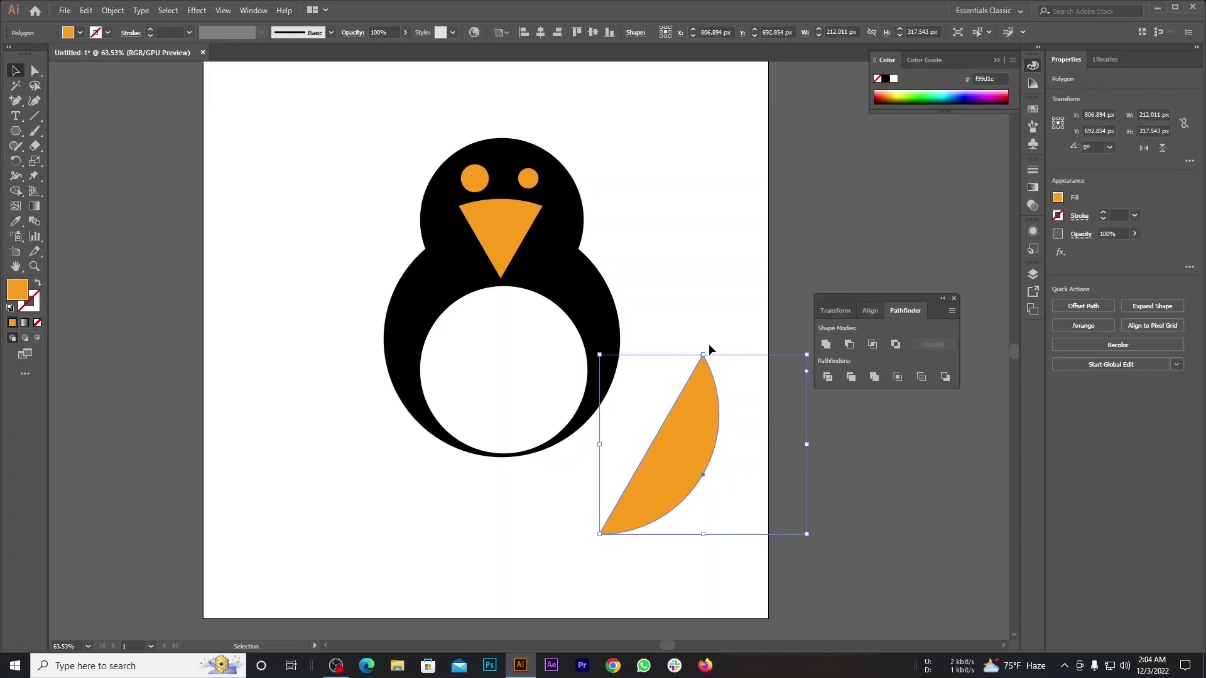
drag(807, 350, 829, 554)
drag(791, 473, 470, 290)
click(414, 254)
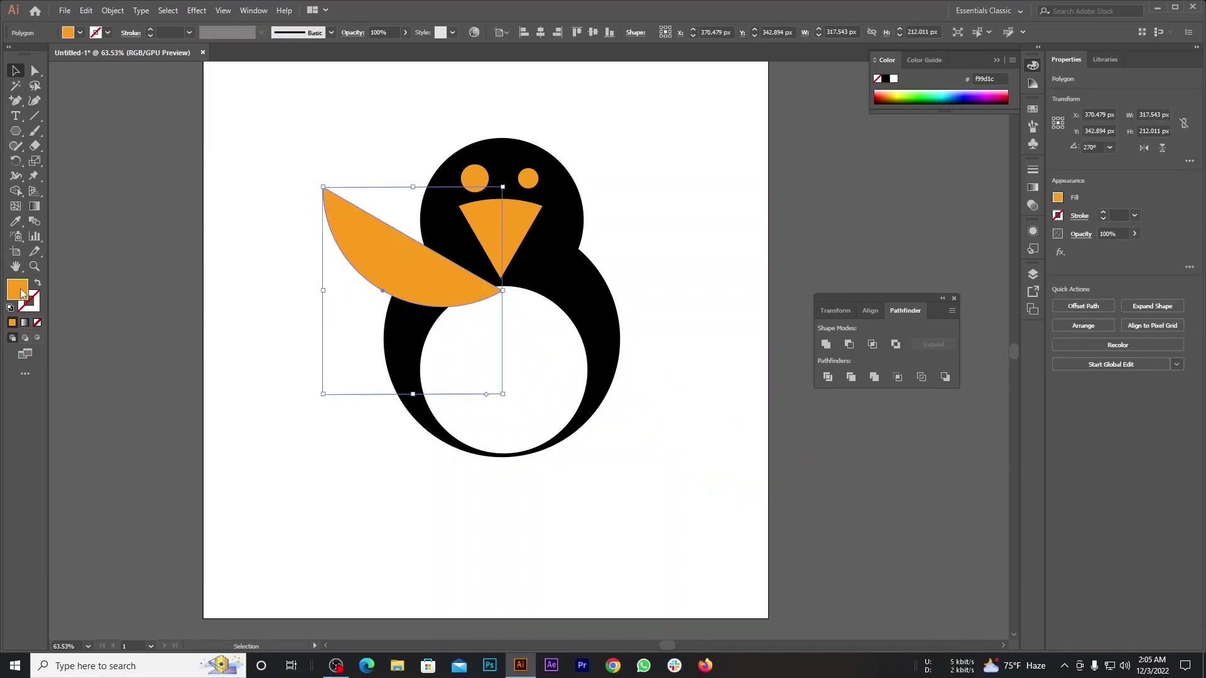
Step: Fill the left wing with black, 000000
double_click(22, 294)
click(464, 425)
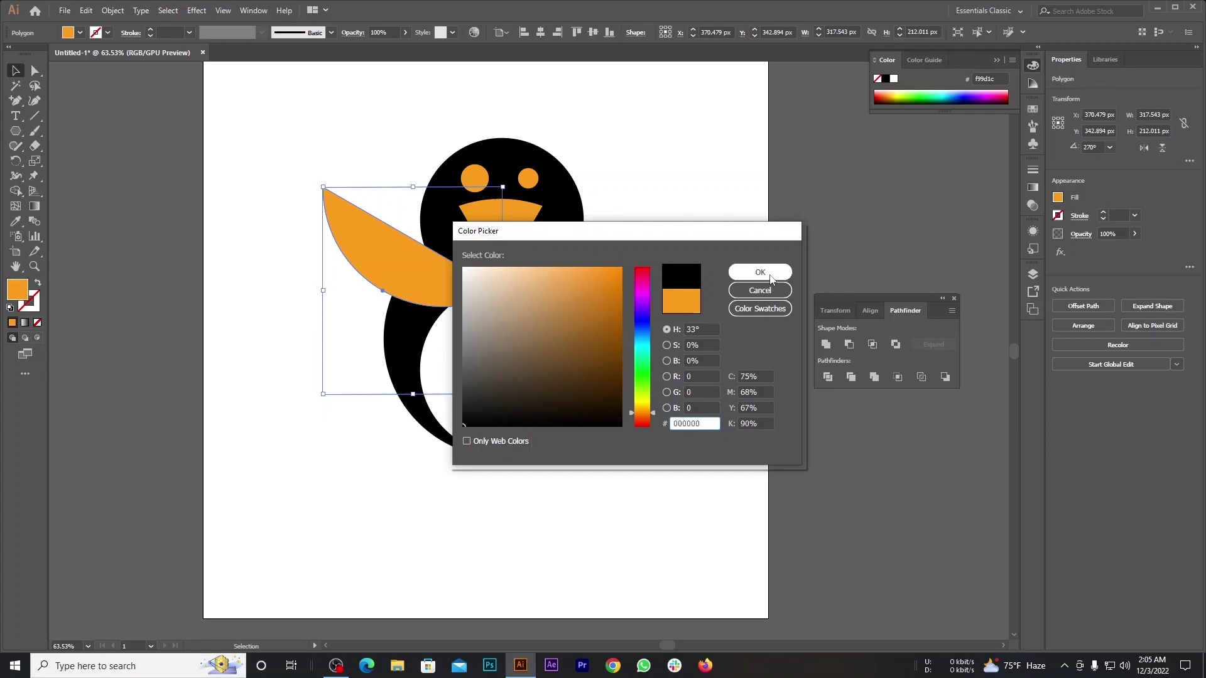
click(772, 279)
click(766, 298)
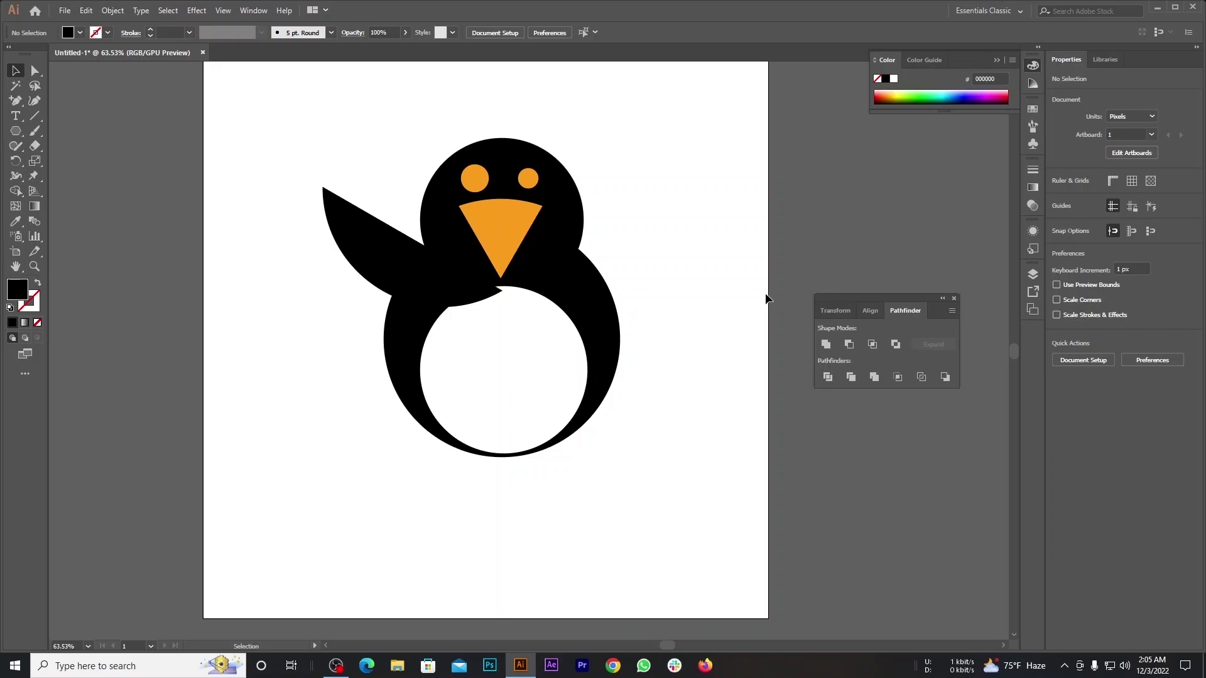
Step: Make a copy of the left wing reflected about the vertical axis at 90°
click(401, 261)
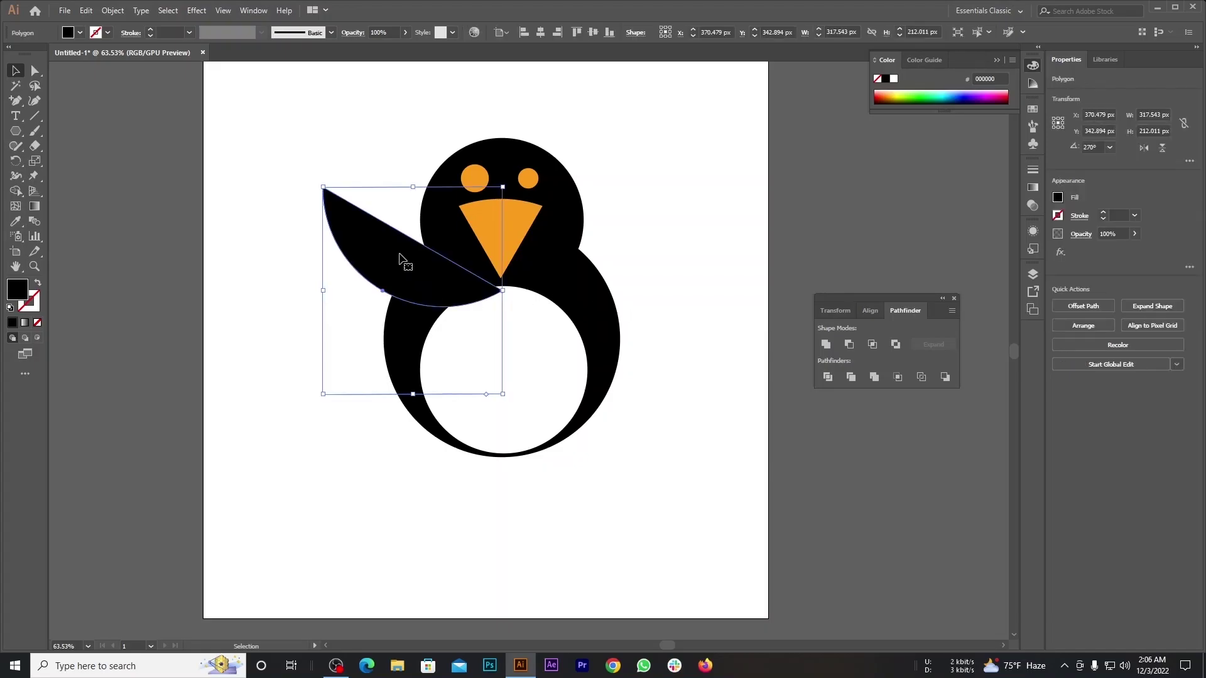
right_click(409, 263)
mouse_move(494, 443)
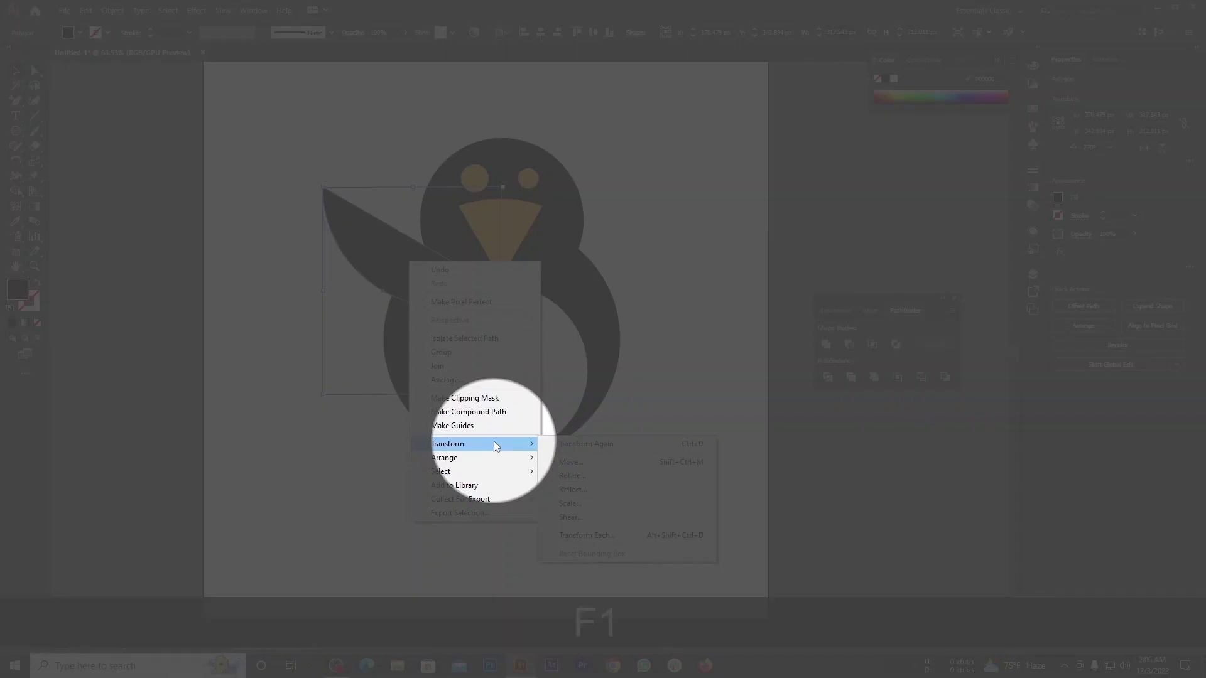
click(597, 490)
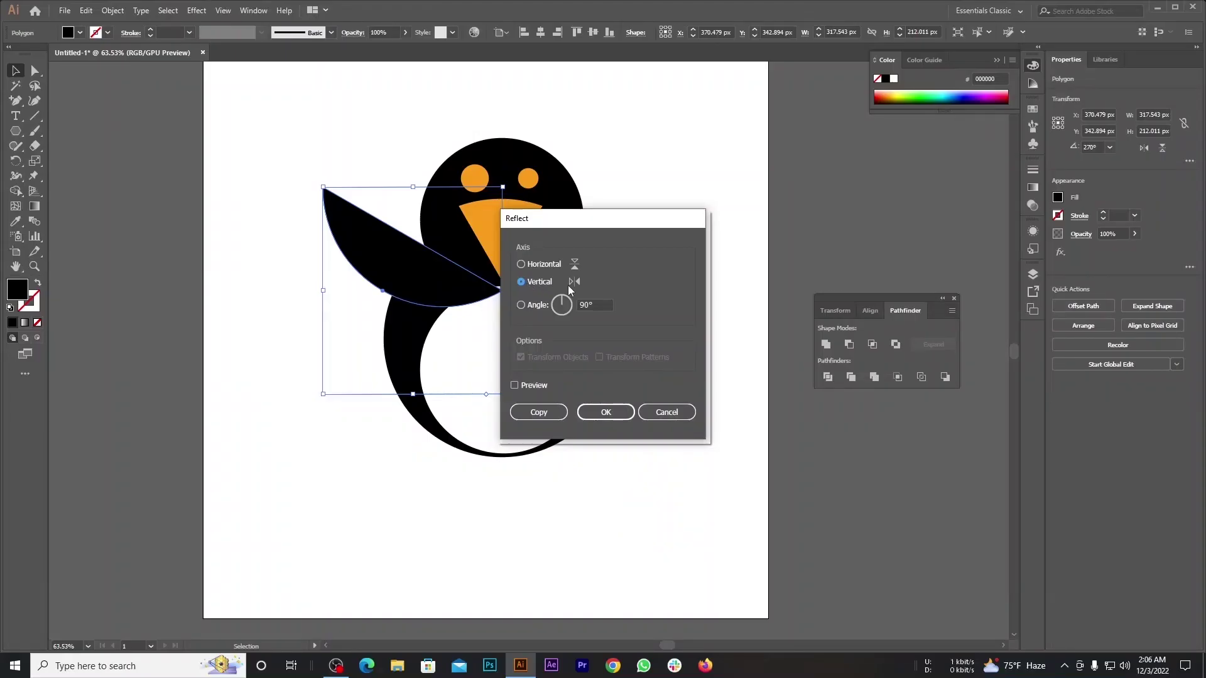
click(583, 305)
click(539, 412)
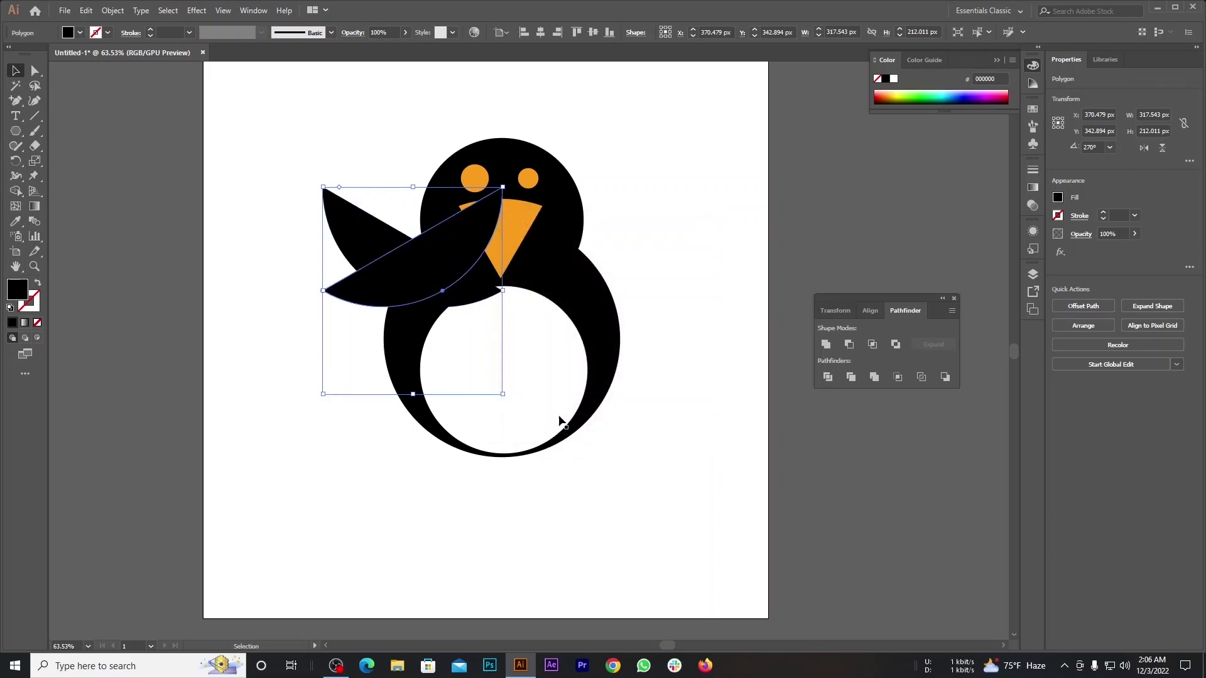
Step: Move the reflected wing copy to the right side of the body so that it mirrors the left wing
click(556, 416)
click(348, 210)
click(356, 287)
click(236, 378)
click(379, 297)
drag(385, 284, 565, 301)
click(767, 440)
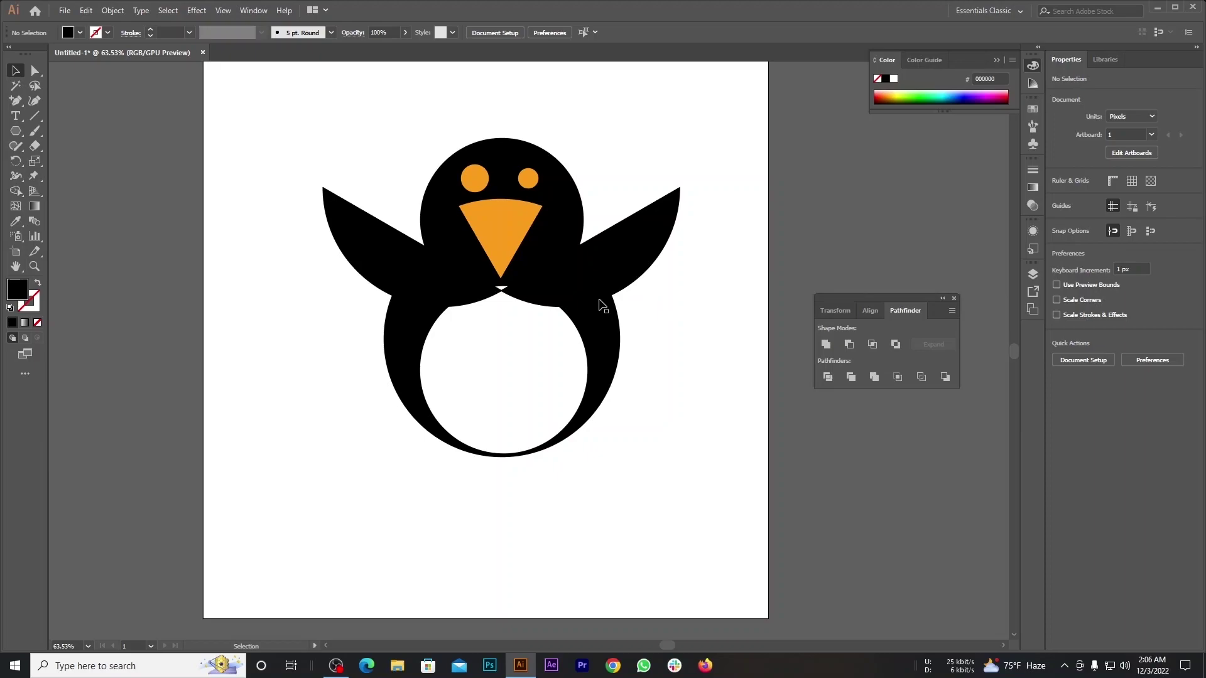
Step: Fill both wings with light orange, f4ac56, to tell them apart from the body
click(600, 279)
shift+click(408, 276)
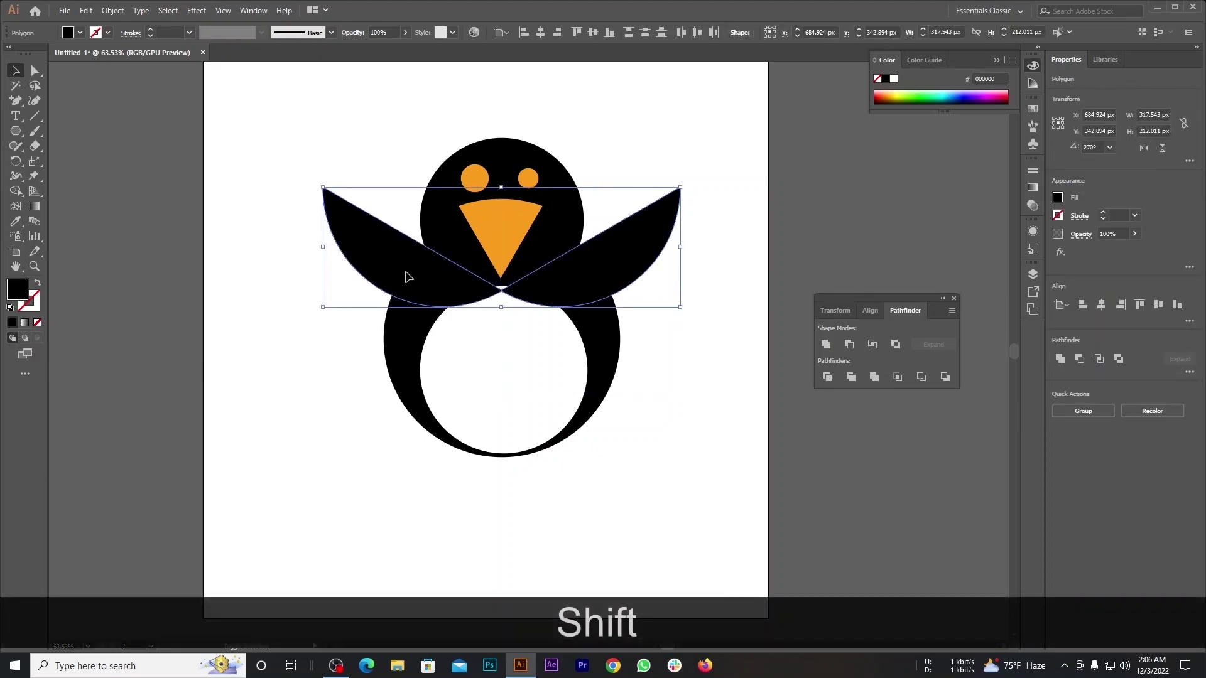
double_click(17, 290)
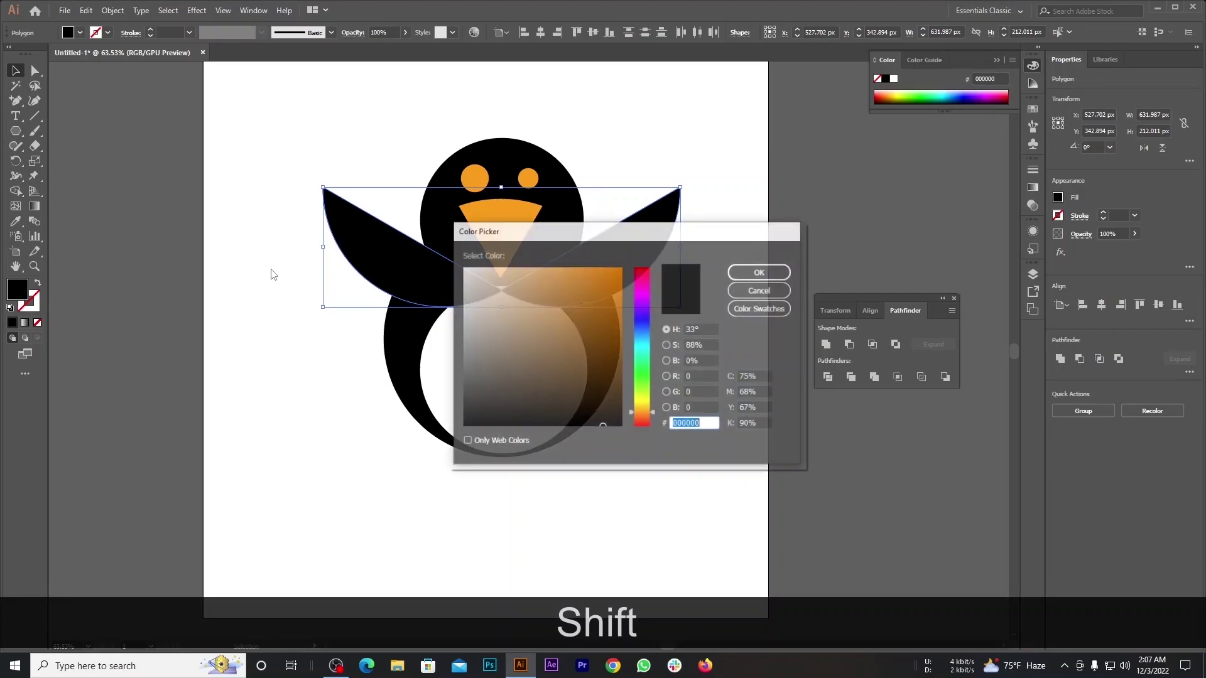
text(f4ac56)
key(Return)
click(741, 323)
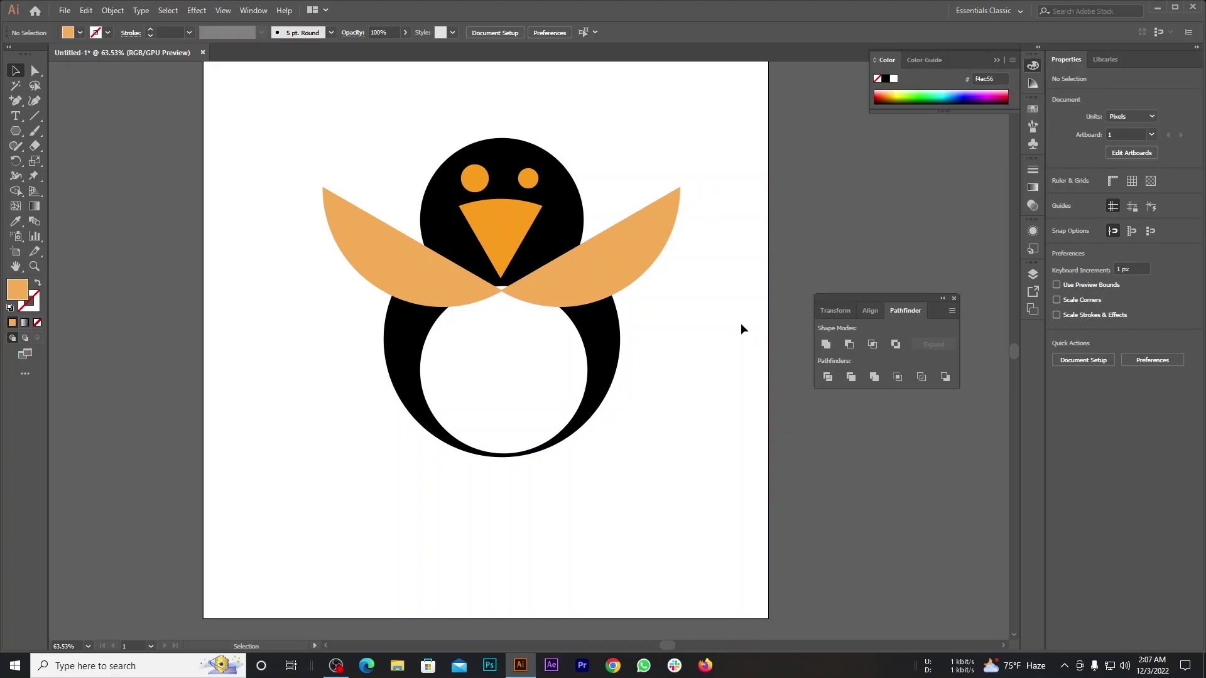
Step: Send both wings to the back, behind the penguin's body and head
click(634, 257)
shift+click(409, 264)
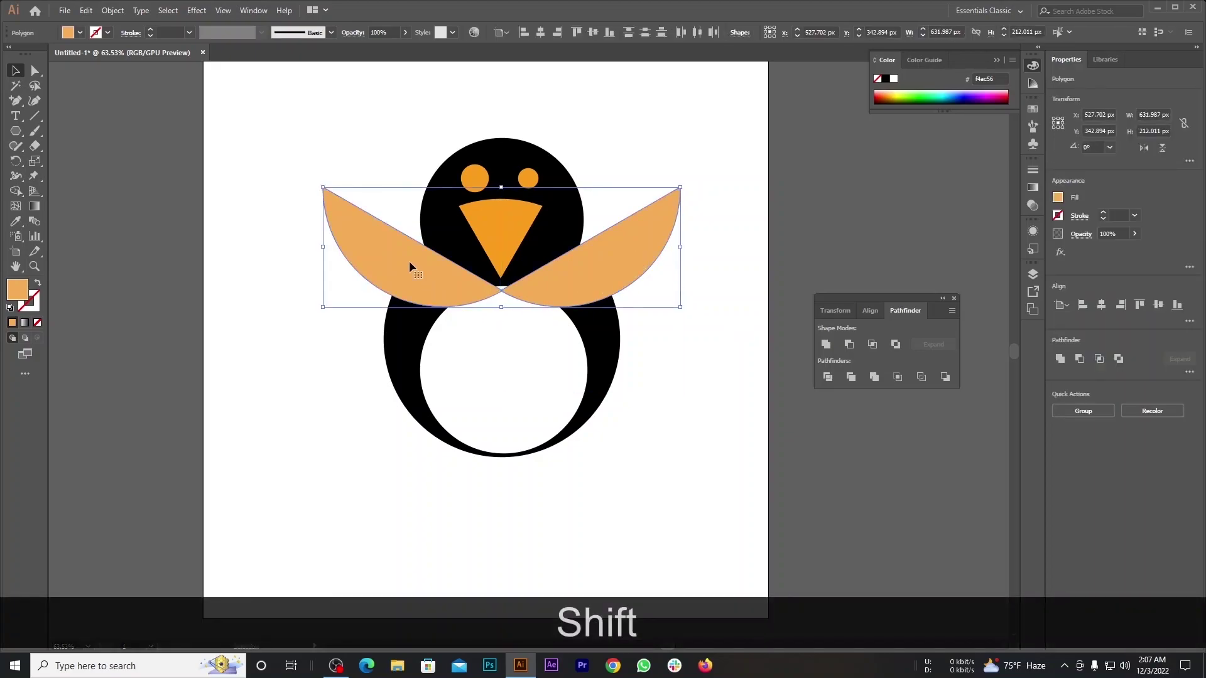
right_click(624, 266)
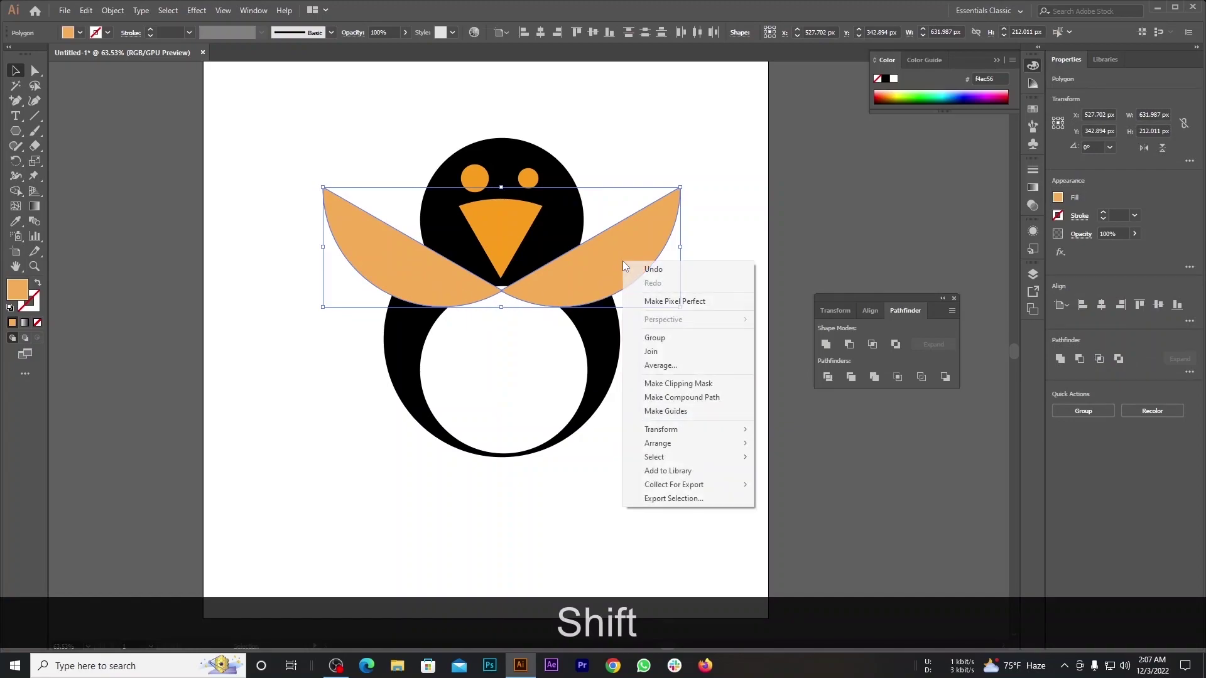
right_click(583, 270)
mouse_move(673, 453)
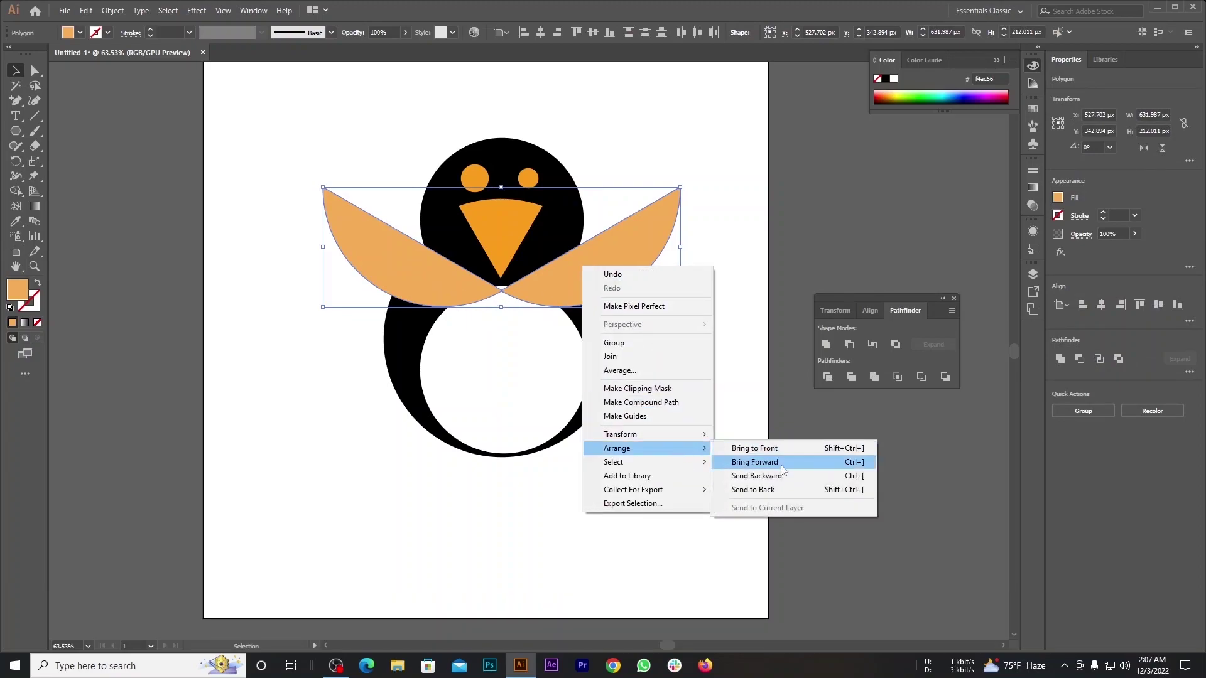
click(773, 491)
click(674, 333)
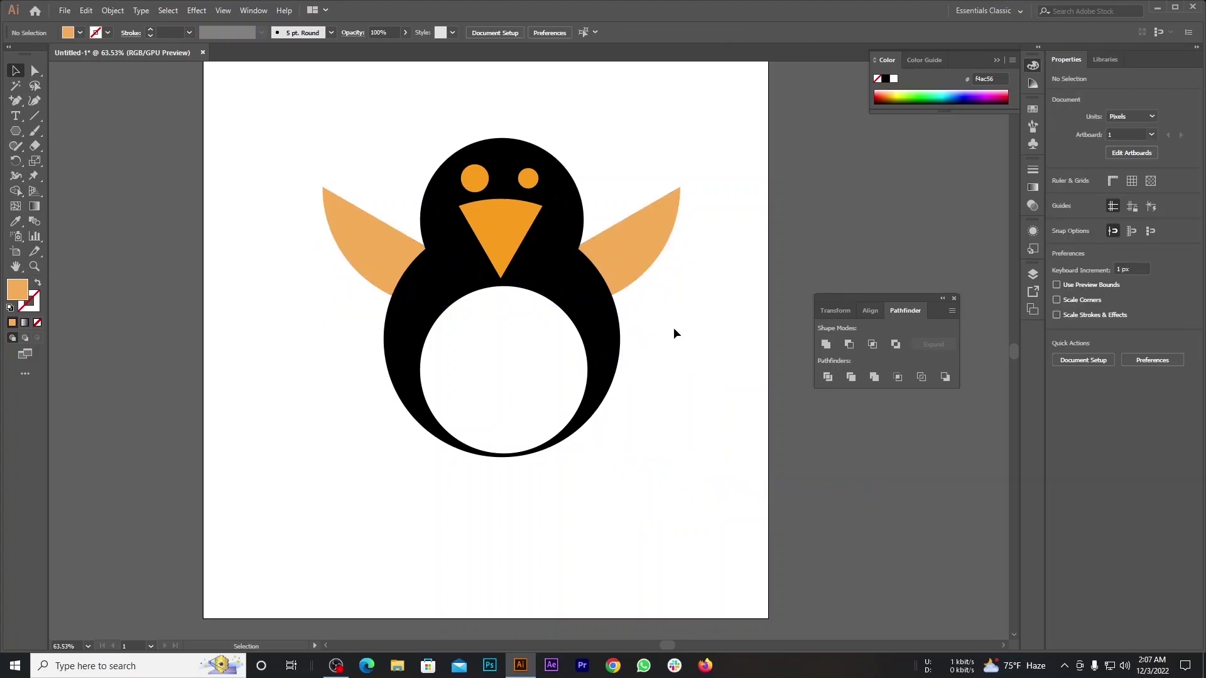
Step: Fill both wings with black, 000000
click(635, 264)
shift+click(377, 259)
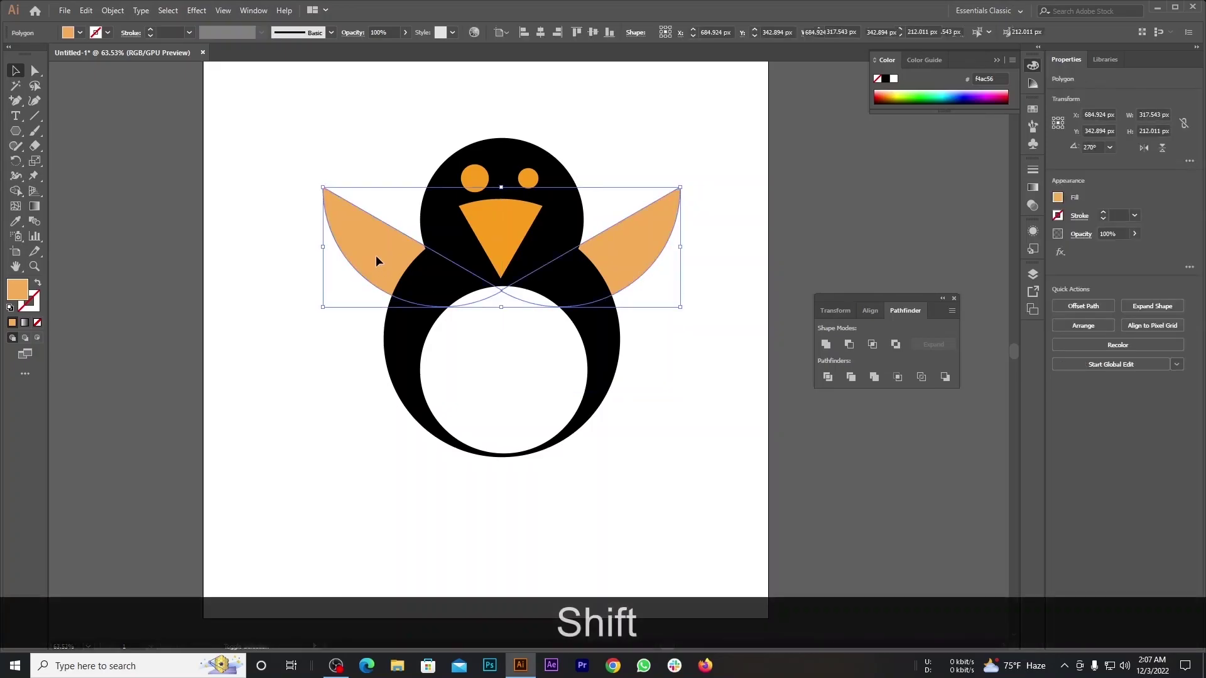
double_click(17, 289)
drag(490, 404, 446, 444)
click(760, 272)
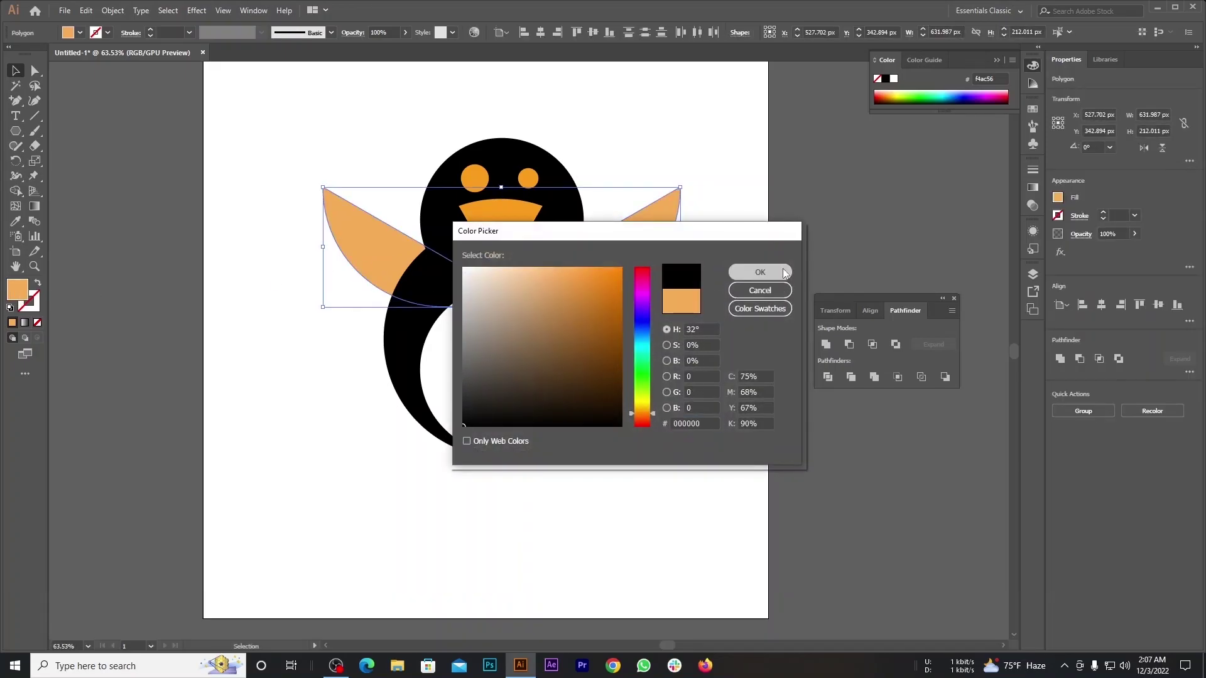
click(725, 390)
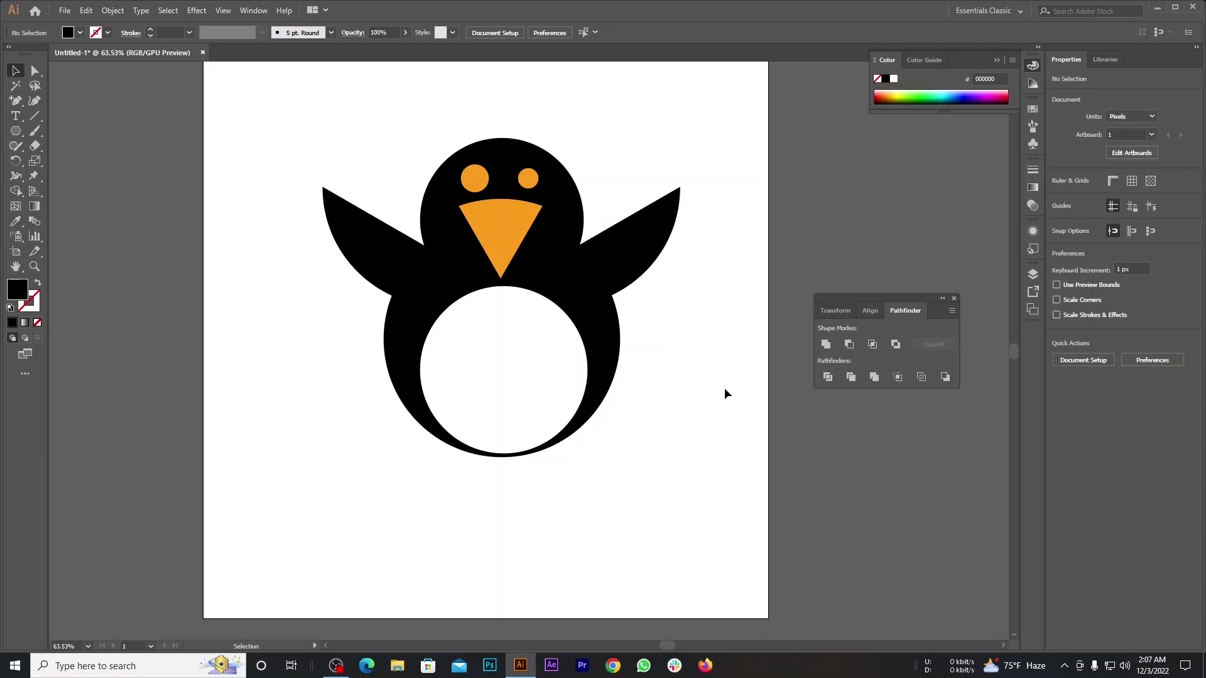
Step: Draw a narrow upright rectangle about 24 × 54 px as a leg at the body's lower edge, left of centre
drag(15, 131, 69, 131)
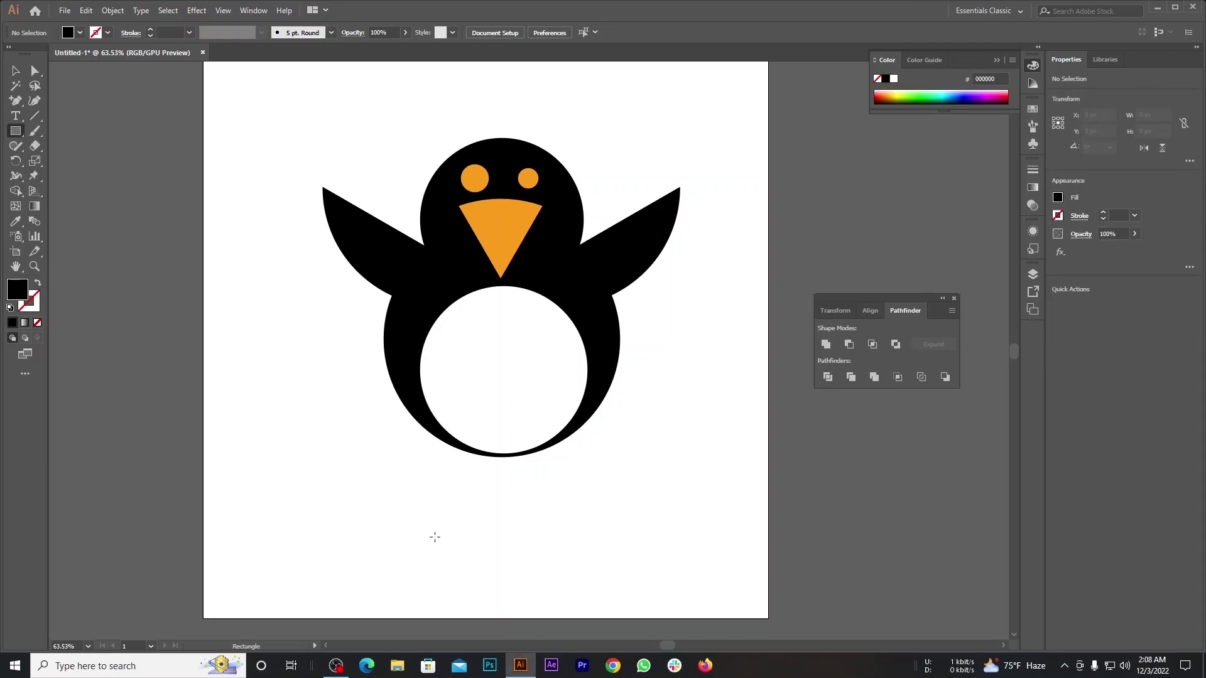
drag(468, 446, 485, 480)
key(v)
click(490, 482)
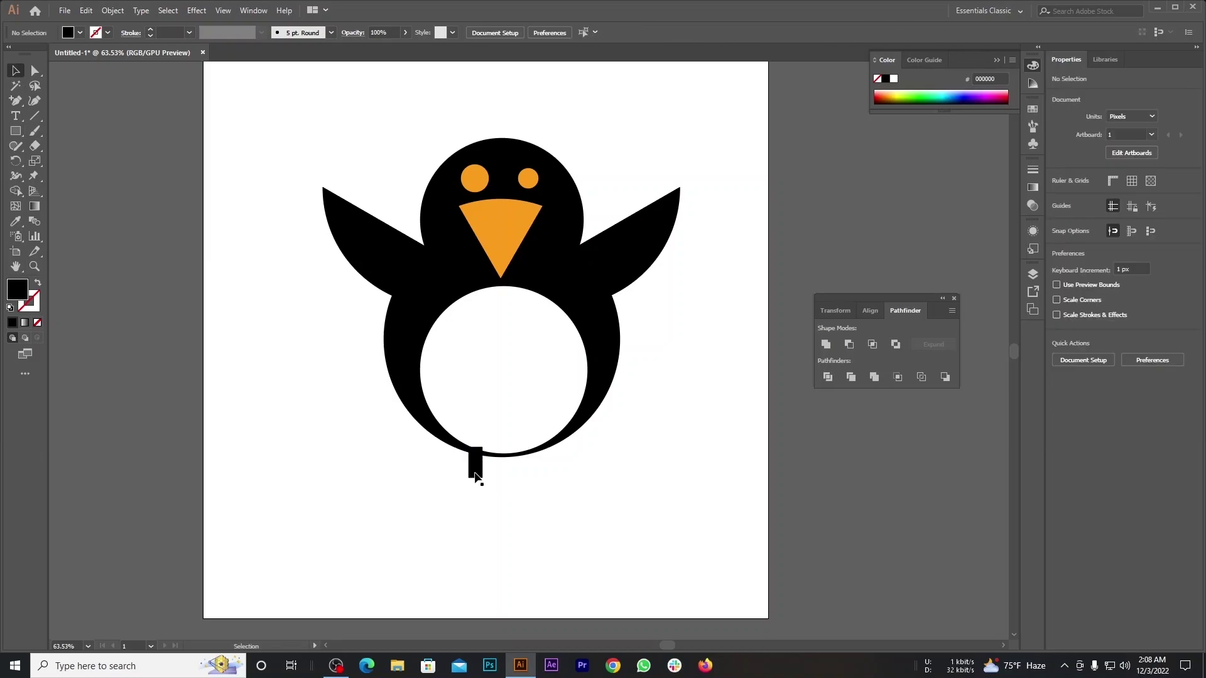
Step: Fill the leg rectangle with the beak's orange using the Eyedropper tool
click(476, 475)
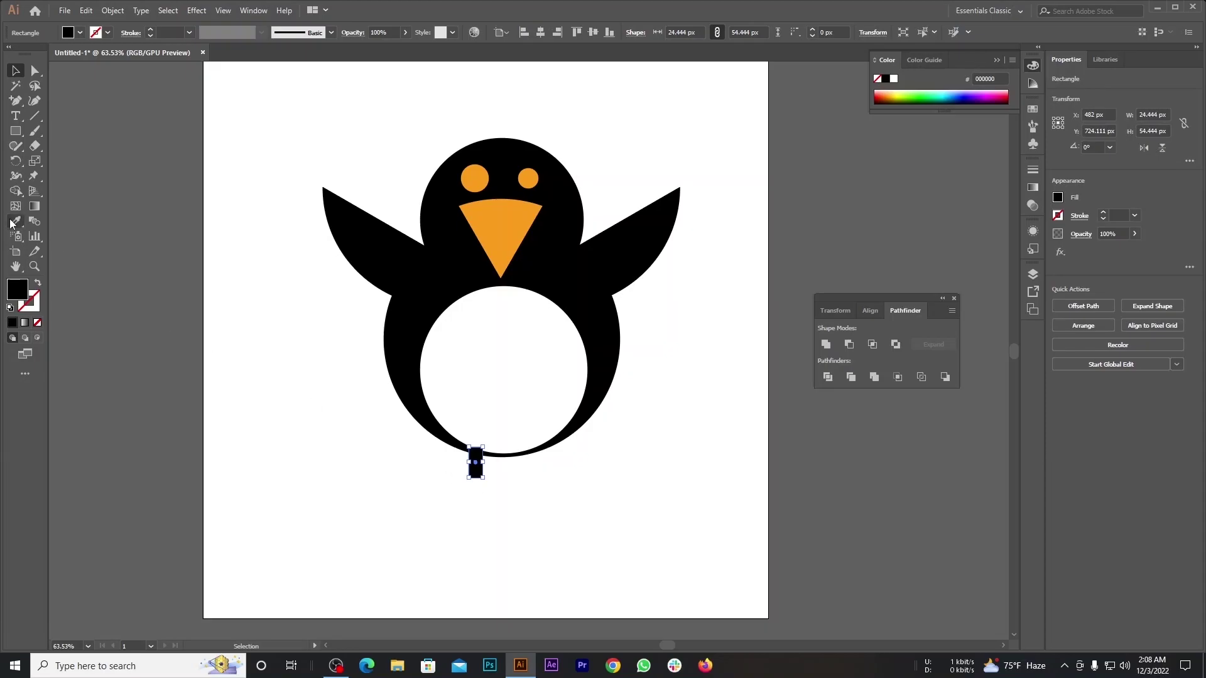
key(F1)
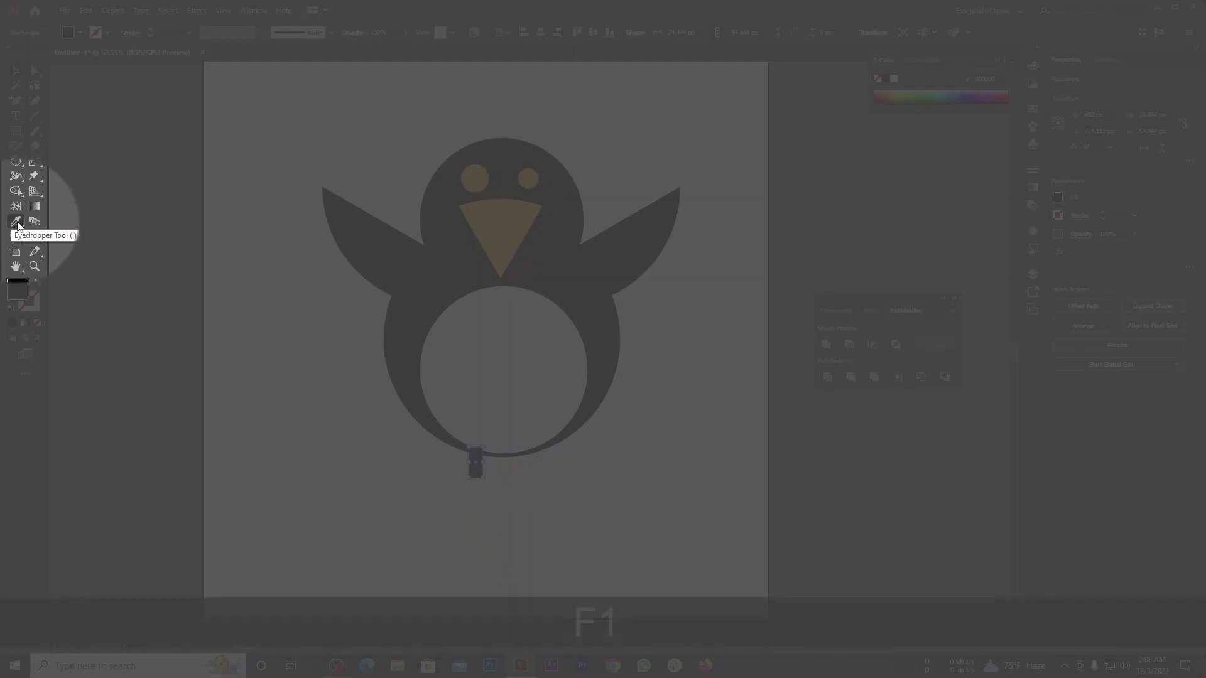
click(17, 223)
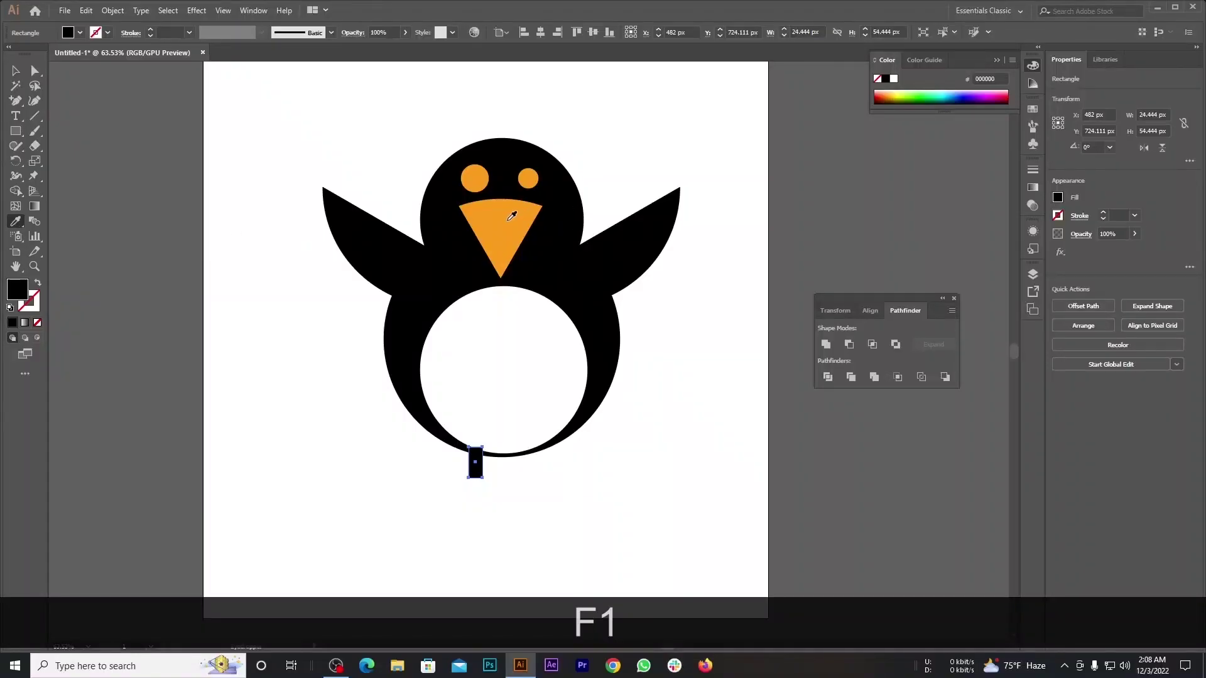
click(510, 220)
click(16, 71)
click(589, 500)
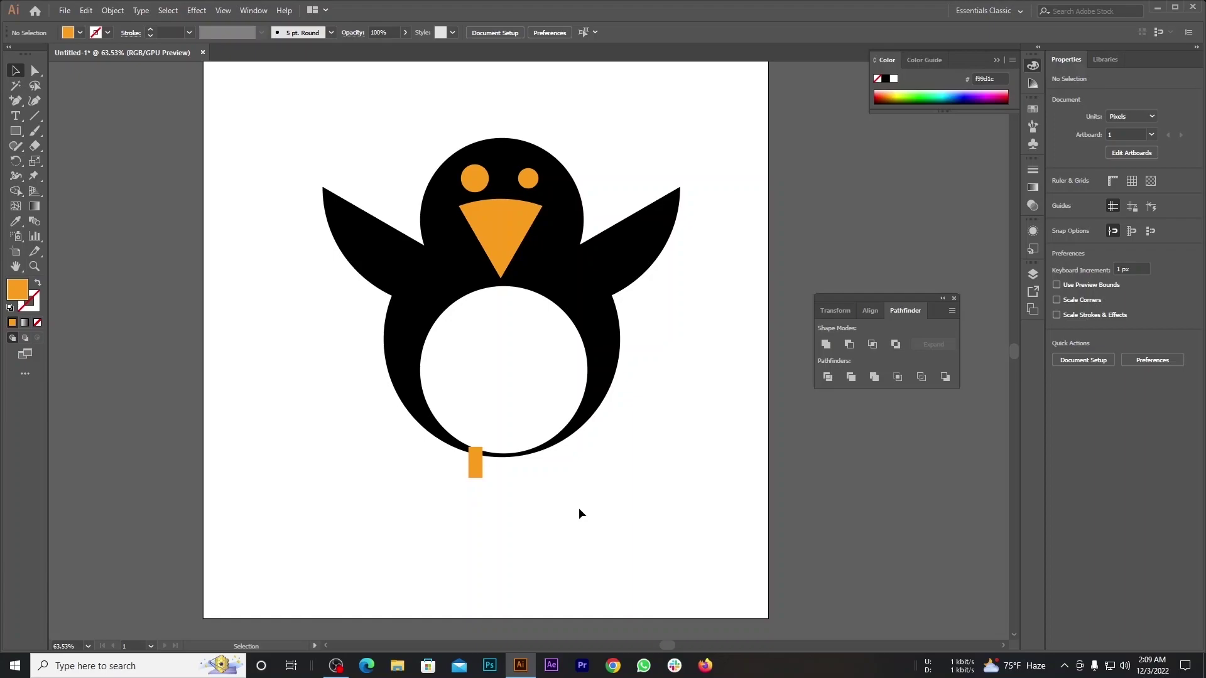
Step: Paste a copy of the orange leg rectangle in place, directly in front of the original
key(ctrl)
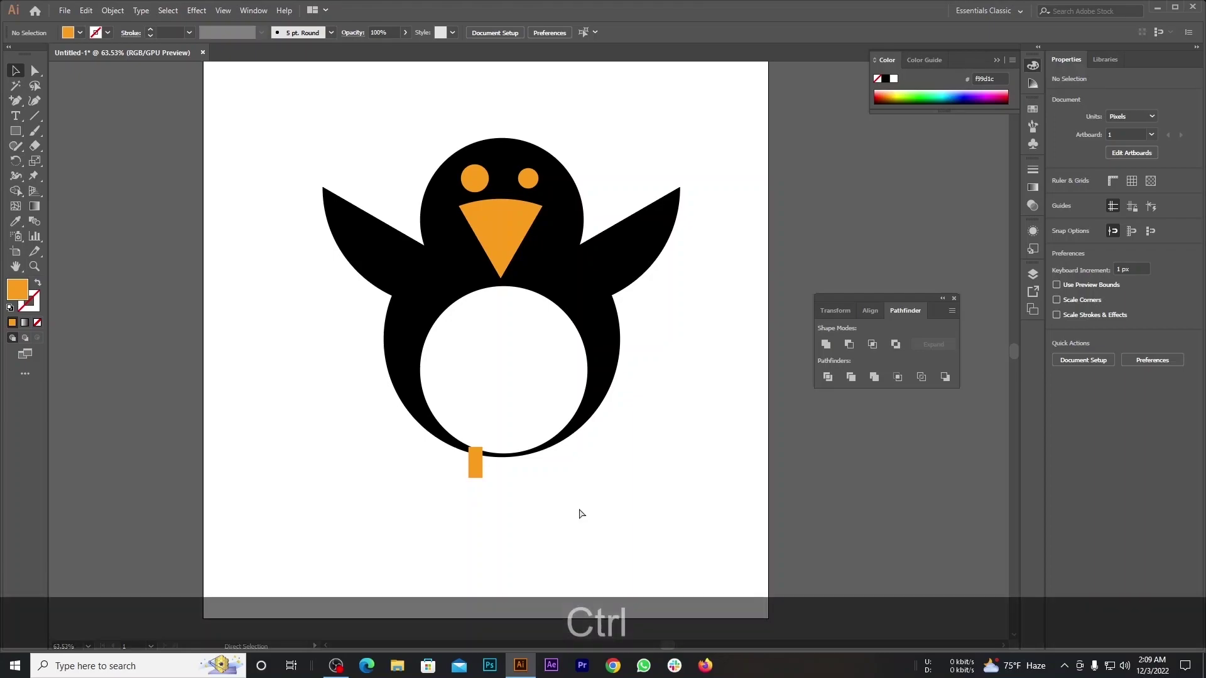
key(alt)
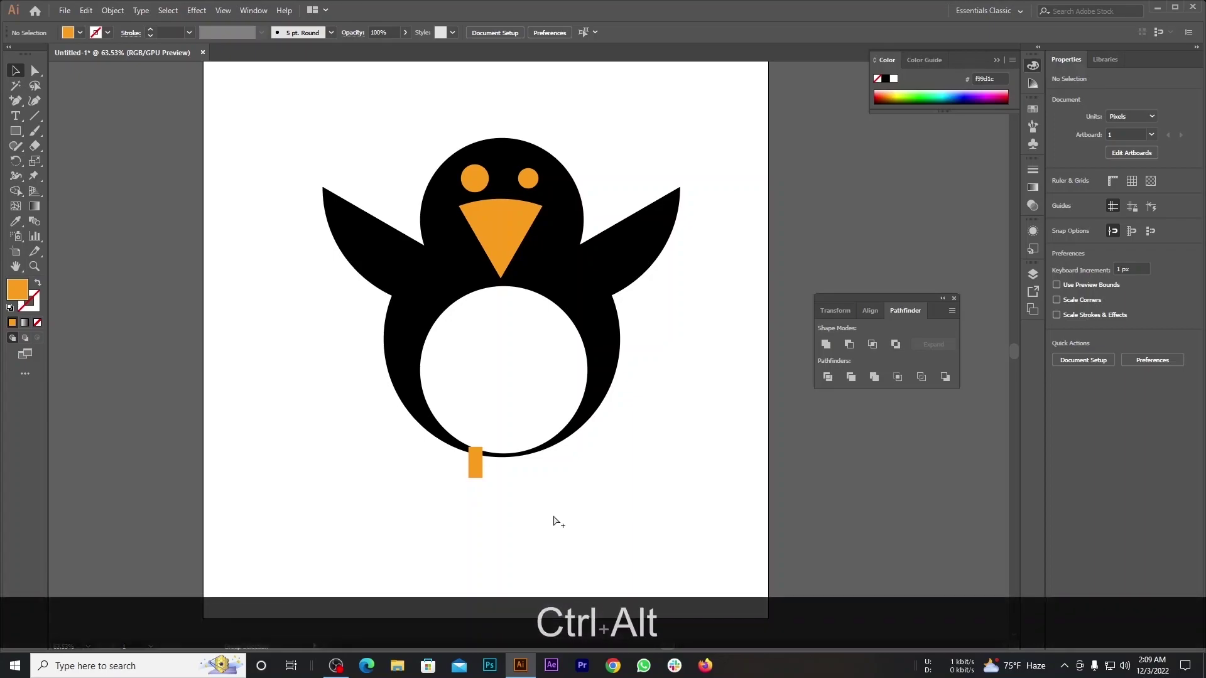
scroll(515, 540, up, 4)
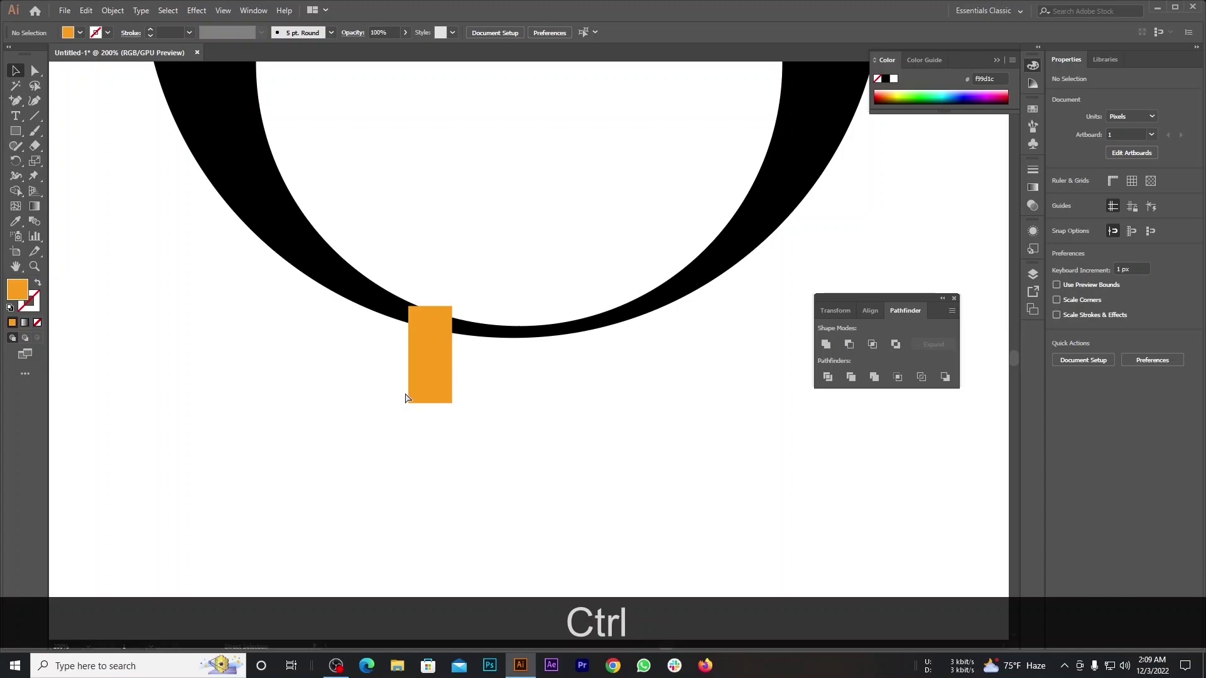
key(alt)
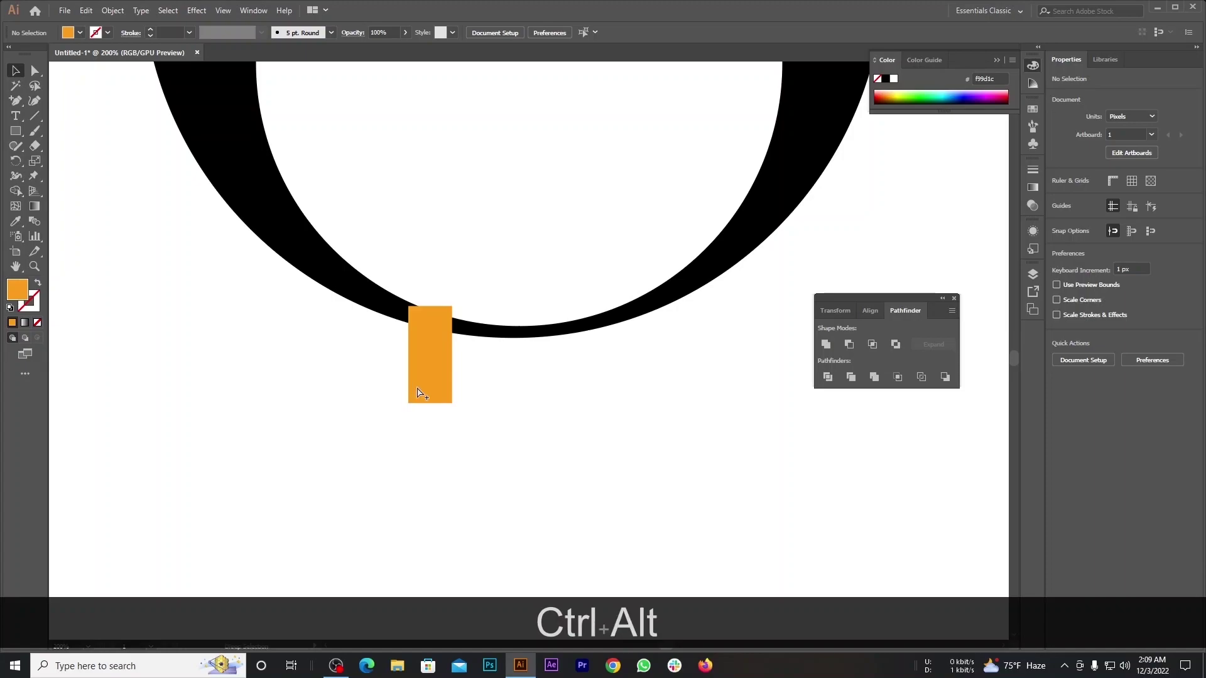
scroll(419, 394, down, 5)
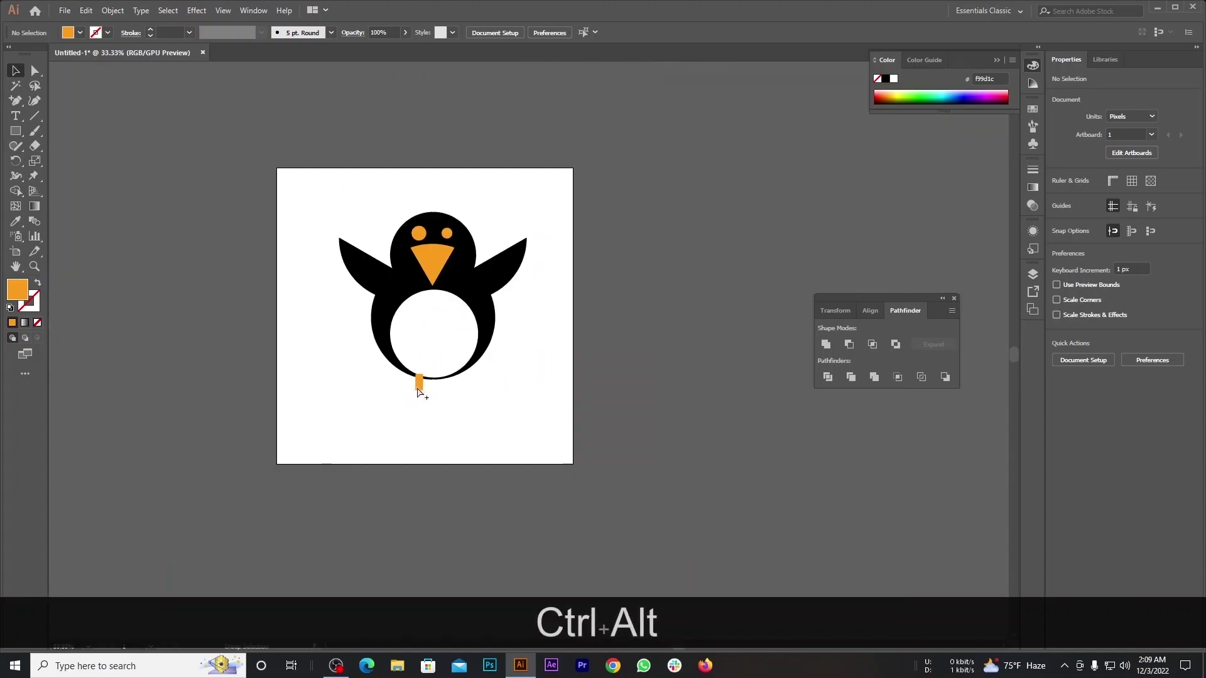
scroll(419, 394, up, 5)
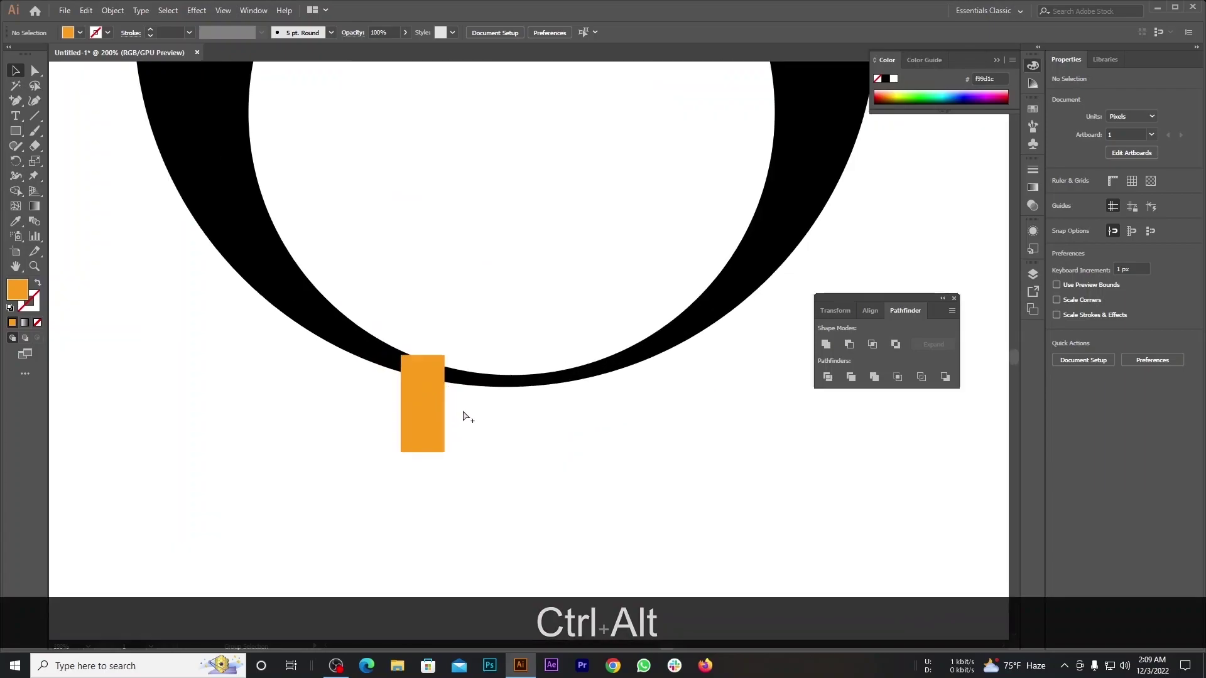
click(430, 415)
click(532, 466)
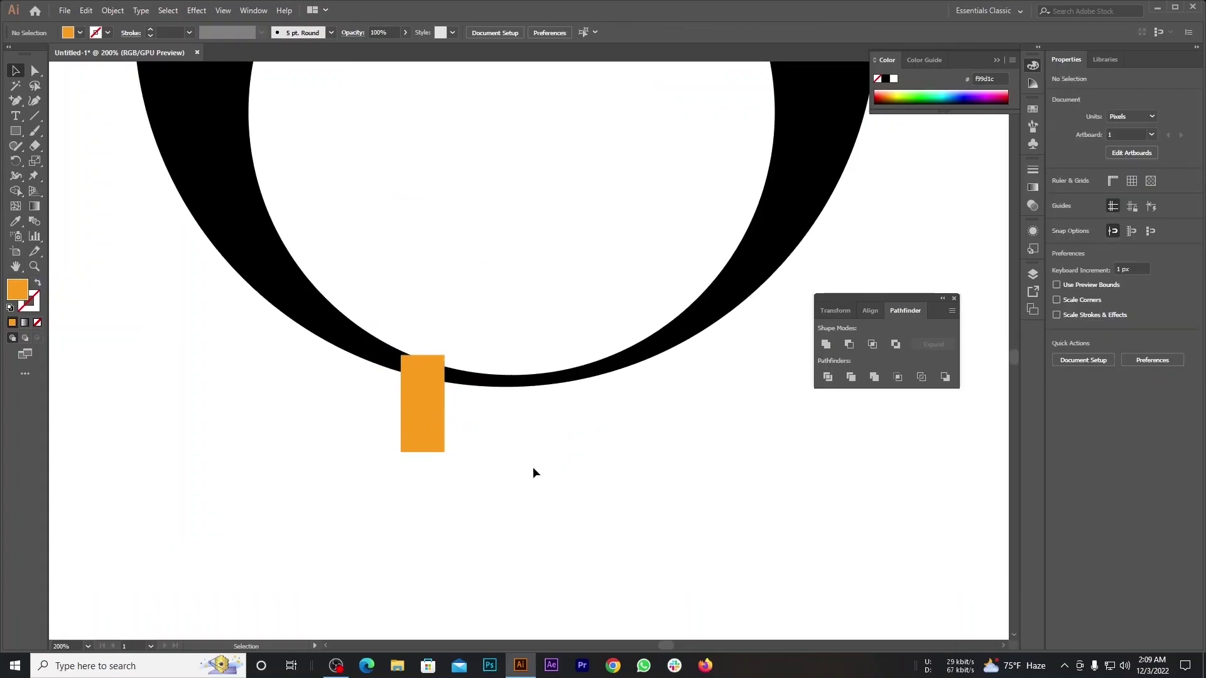
click(433, 433)
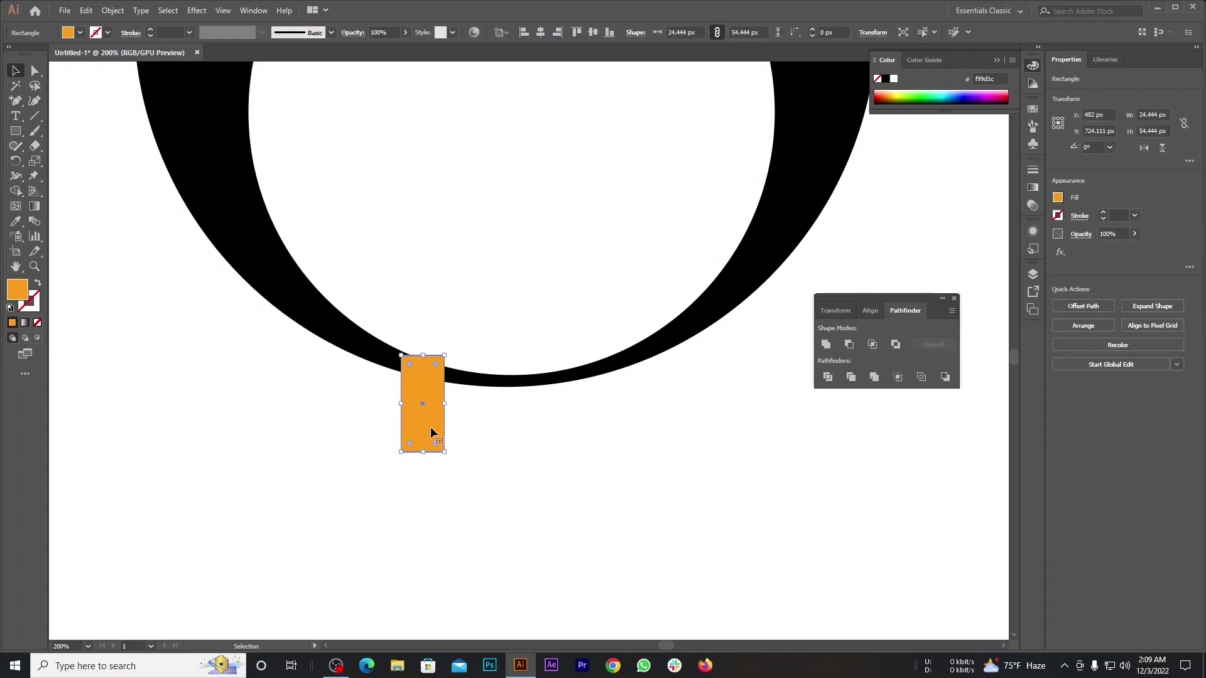
key(ctrl+c)
key(ctrl+f)
click(508, 485)
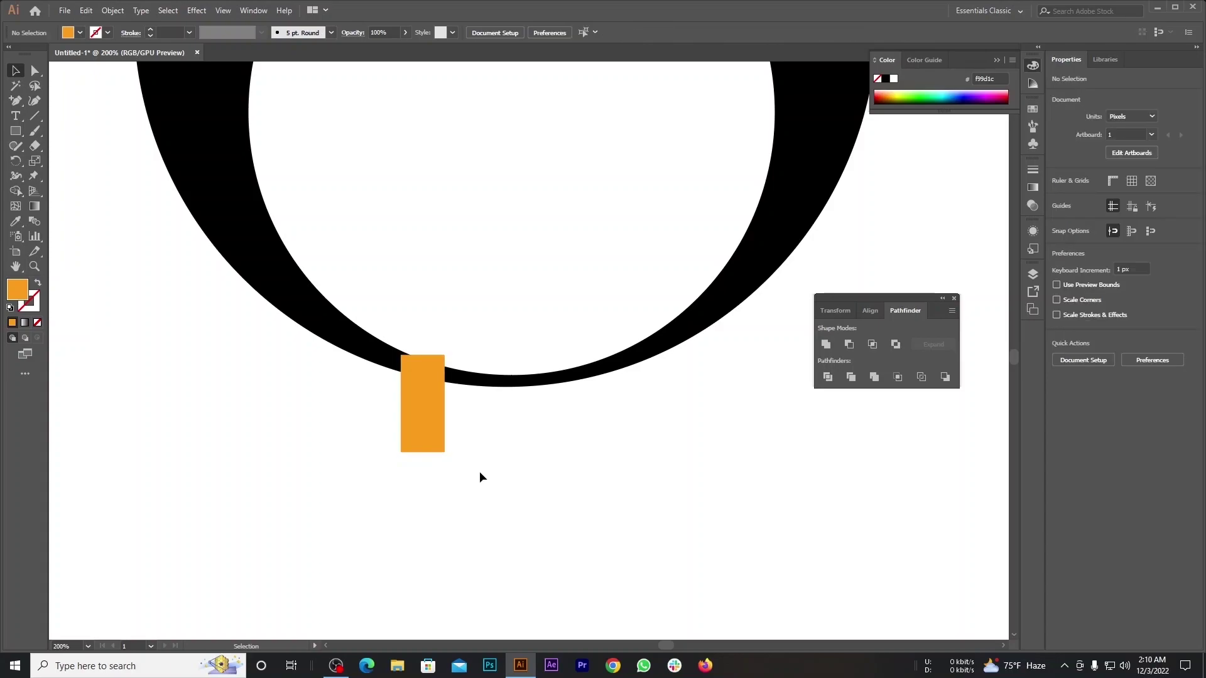
Step: Try duplicating the leg rectangle to its right along the body's lower edge, and undo the duplicate
click(413, 418)
click(640, 478)
alt+drag(423, 387, 533, 400)
click(192, 306)
drag(259, 395, 688, 530)
click(598, 486)
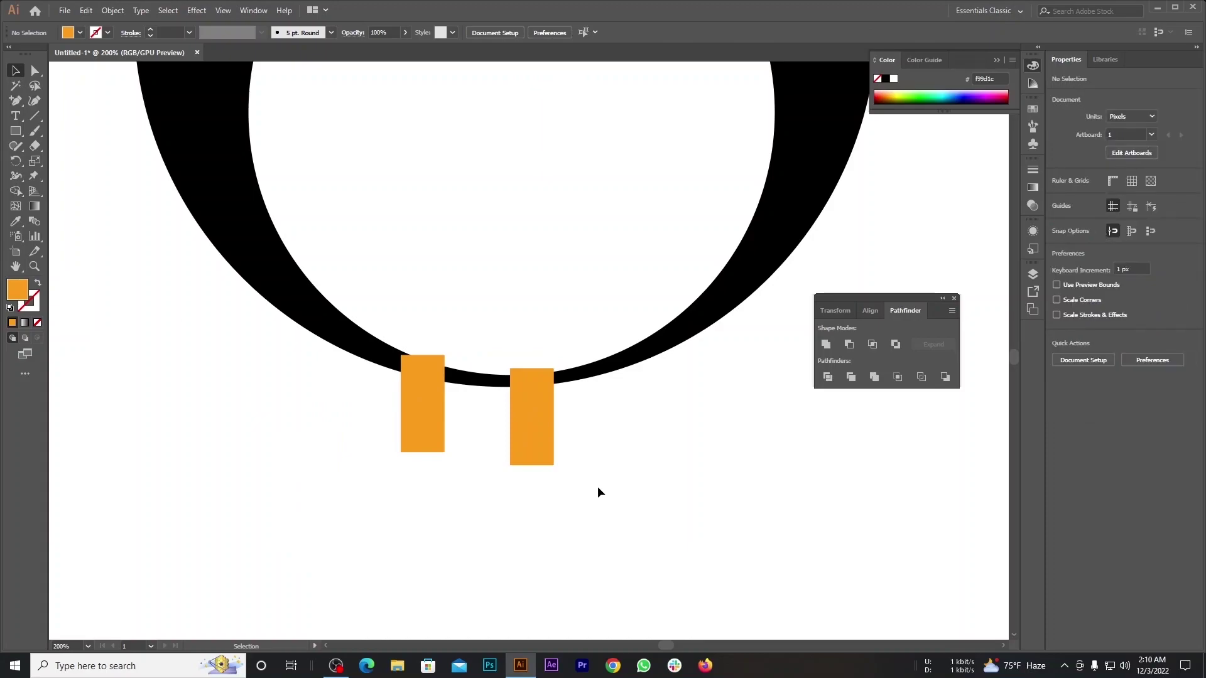
key(ctrl+z)
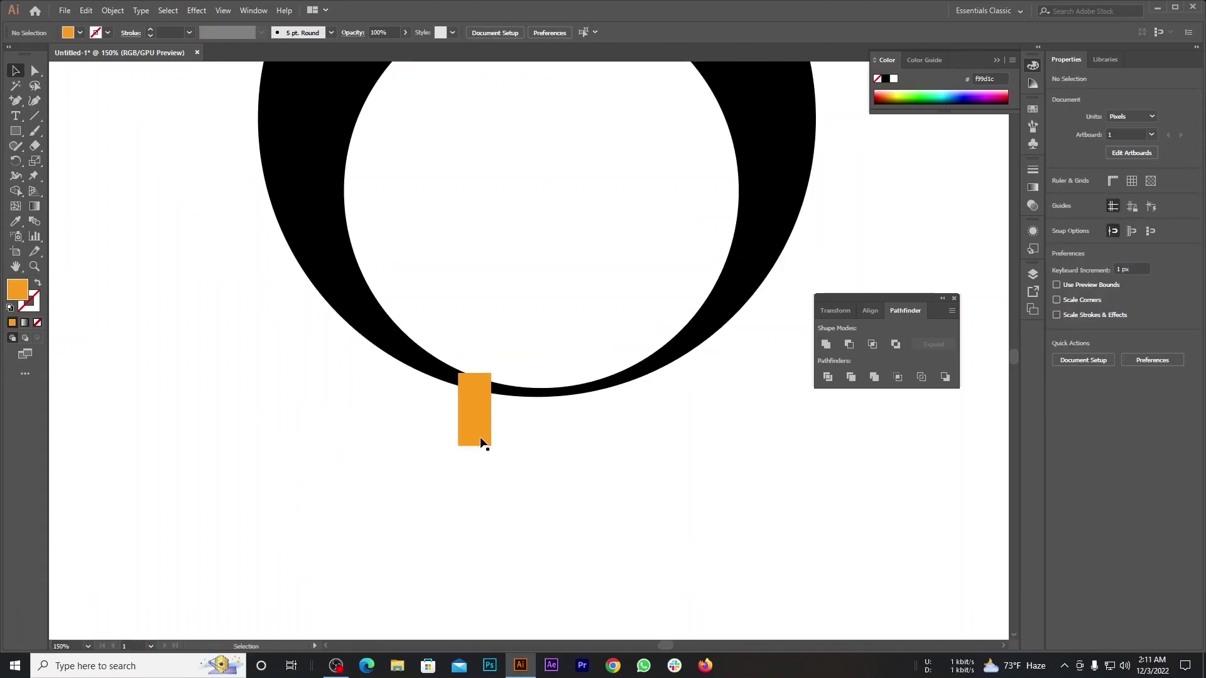
Step: Resize the front rectangle copy so it extends from the leg's lower end down to about Y 837 px
click(475, 408)
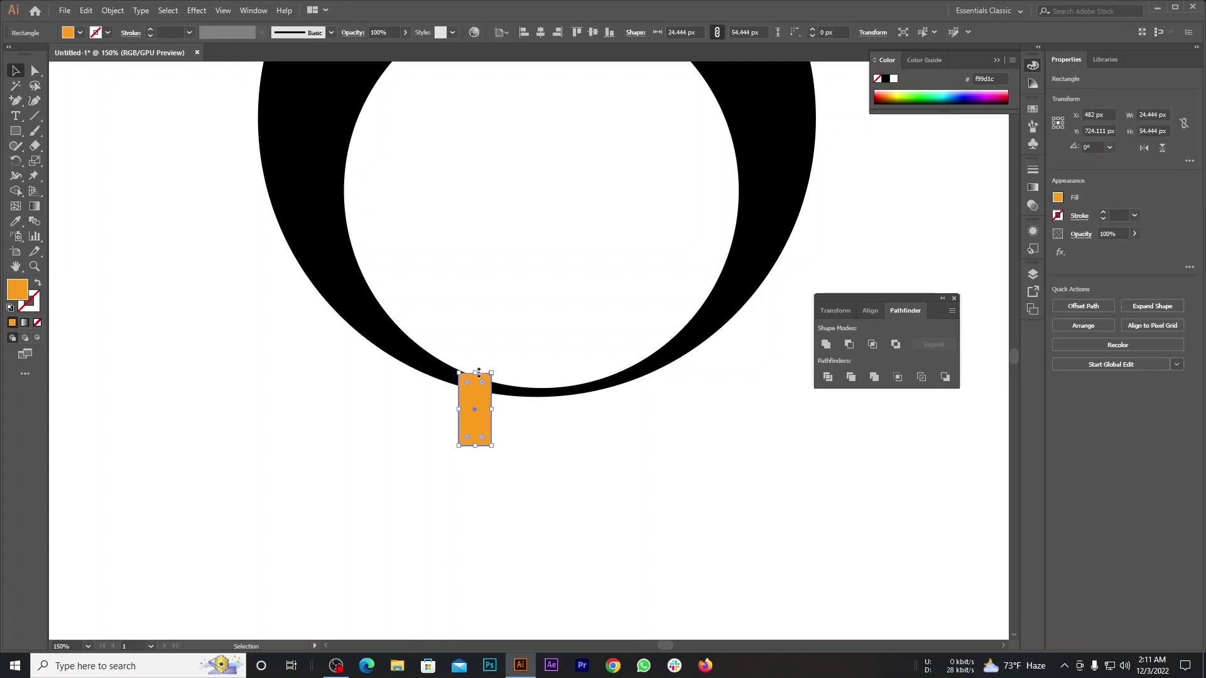
drag(478, 373, 488, 562)
click(537, 560)
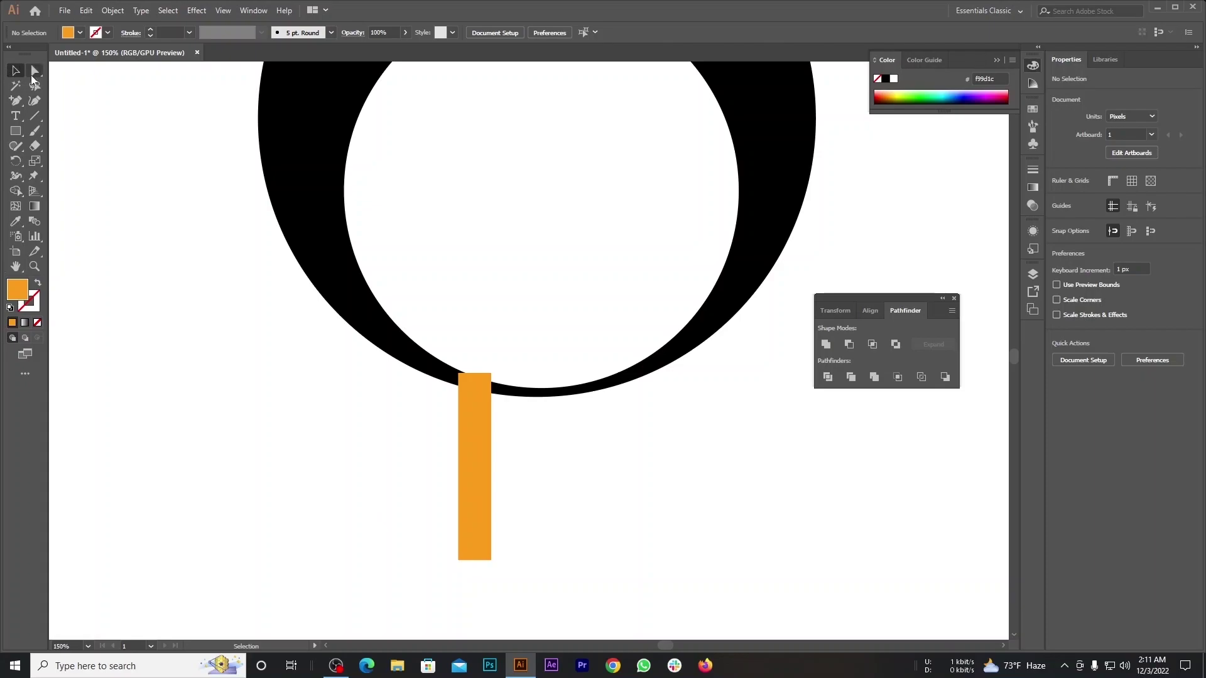
Step: Shape the lower rectangle into a foot by moving its bottom-left corner to about X 383, Y 796 px and its bottom-right corner inward and up
click(34, 70)
click(459, 560)
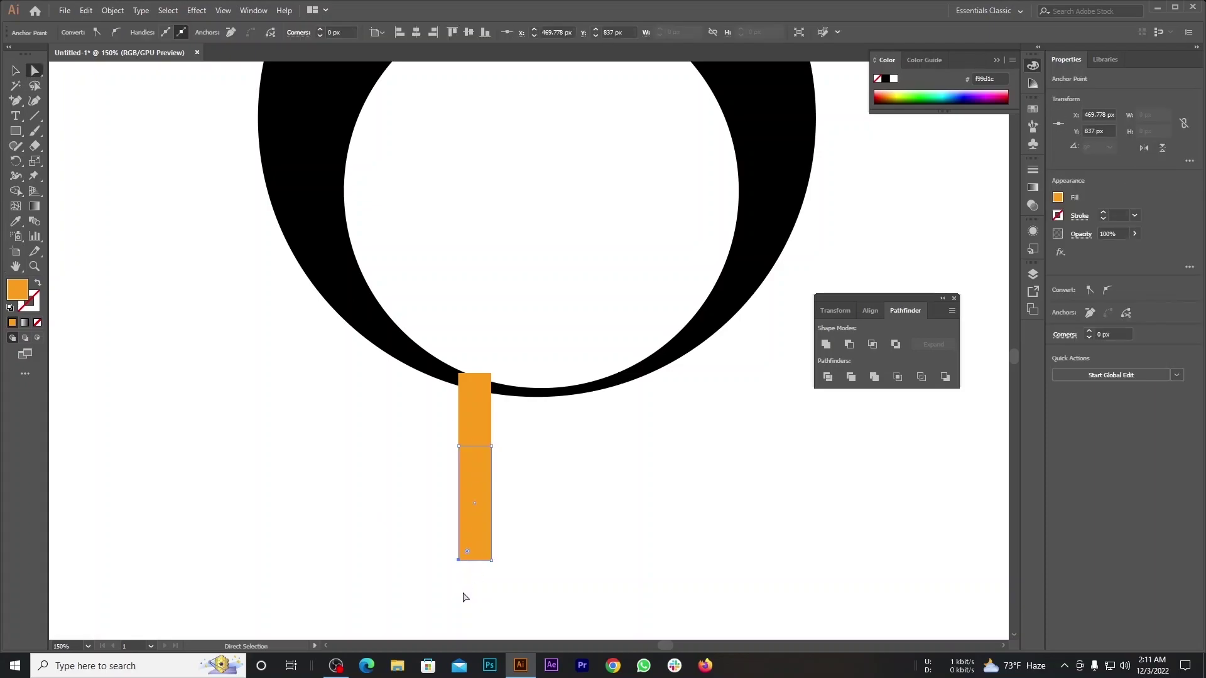
drag(459, 561, 342, 505)
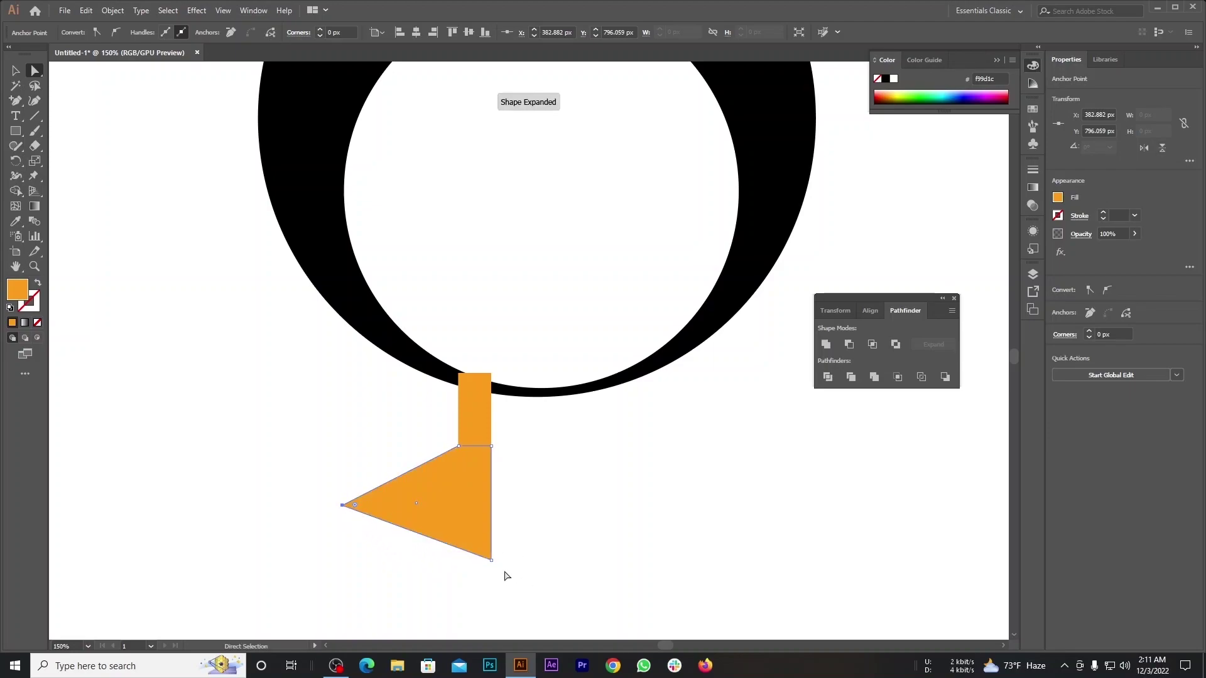
drag(492, 560, 455, 537)
click(657, 555)
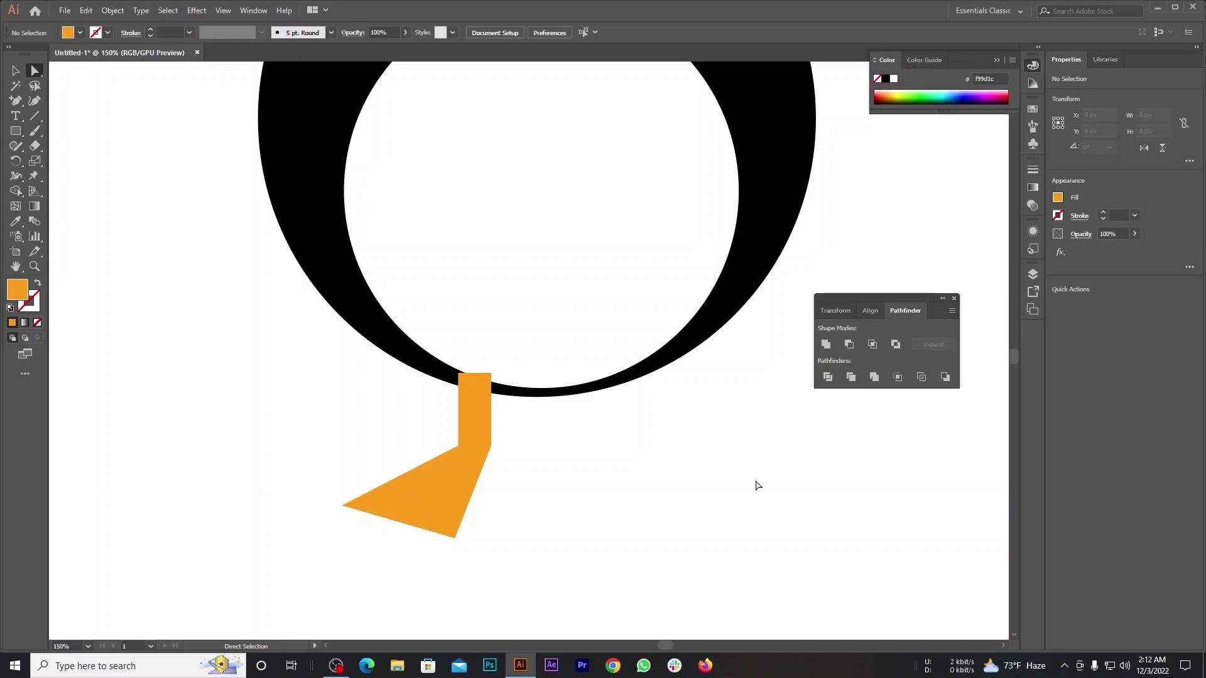
Step: Unite the leg rectangle and the foot into a single shape with Pathfinder
key(ctrl+alt)
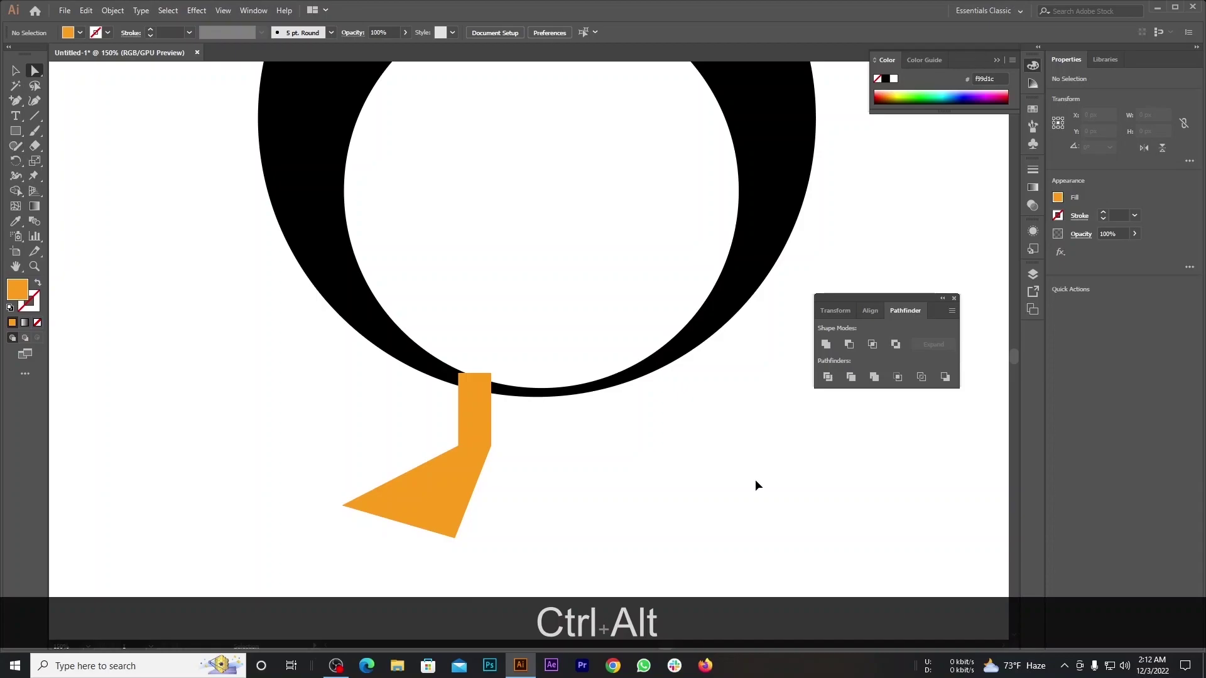
scroll(756, 481, down, 5)
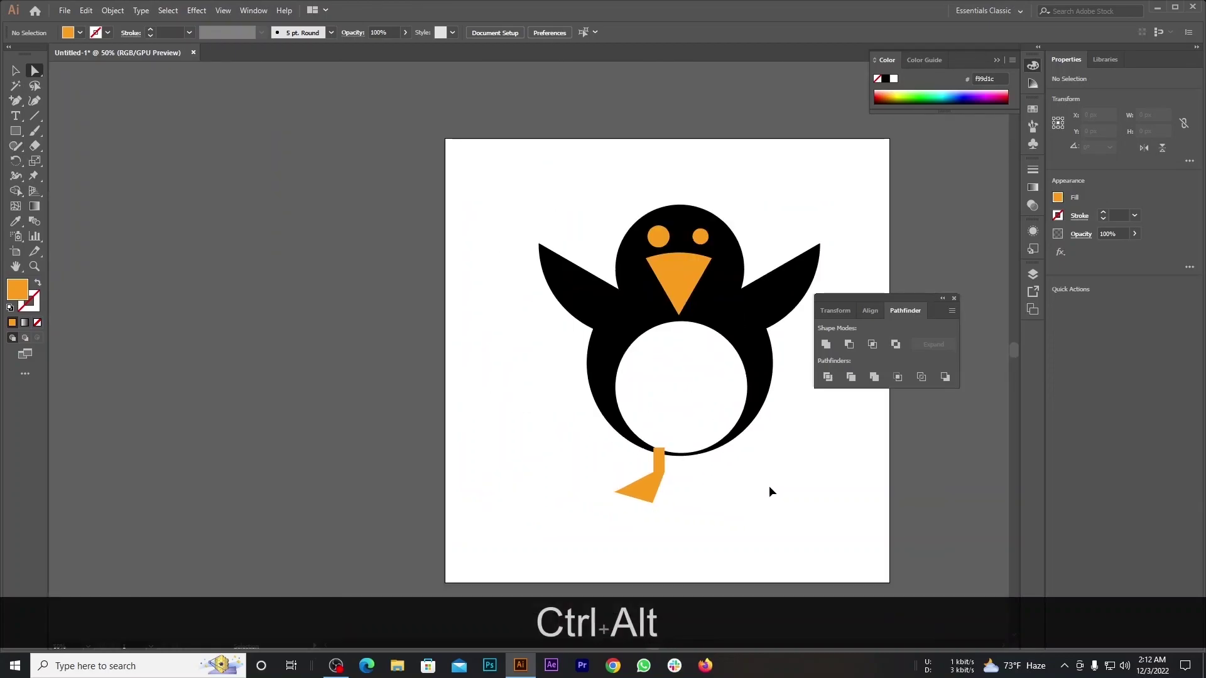
scroll(804, 477, up, 1)
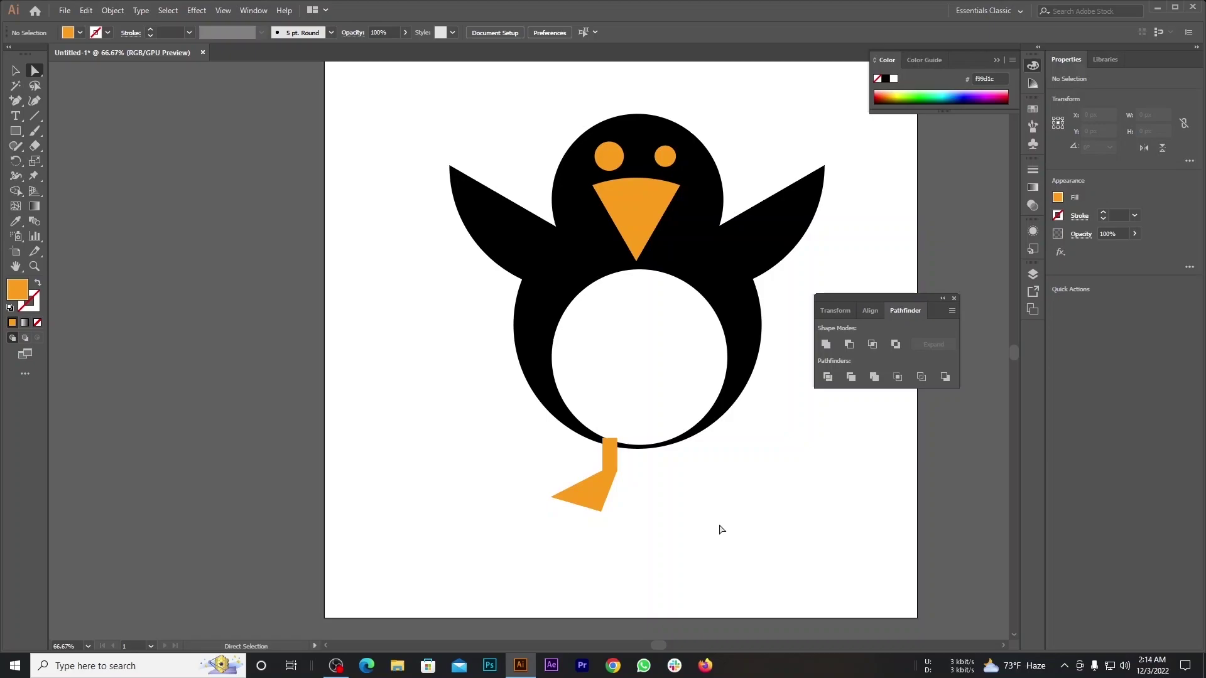
key(space)
drag(883, 470, 743, 485)
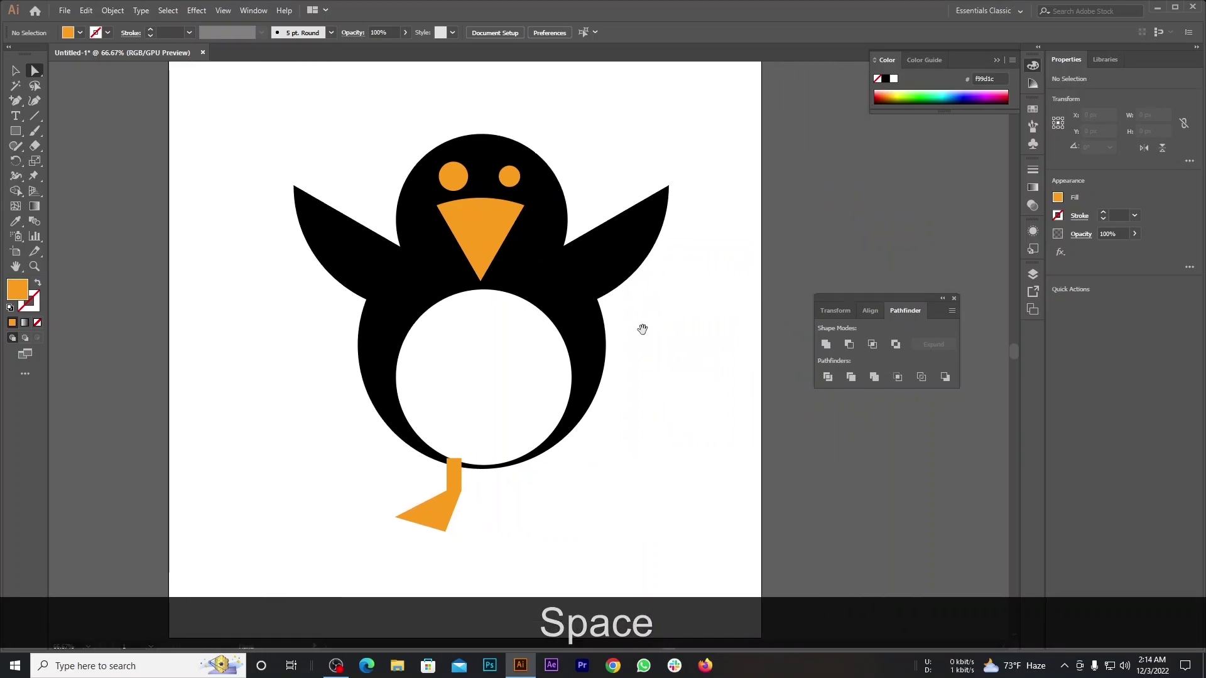
drag(643, 320, 587, 312)
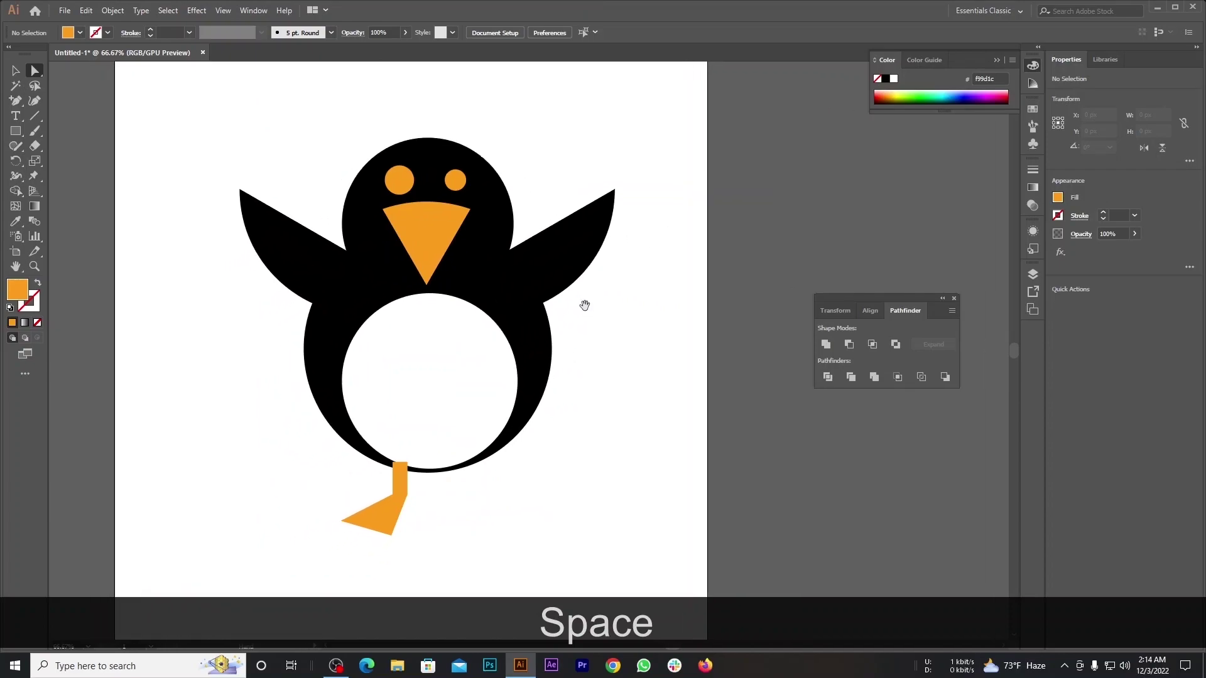
key(v)
click(389, 504)
click(409, 478)
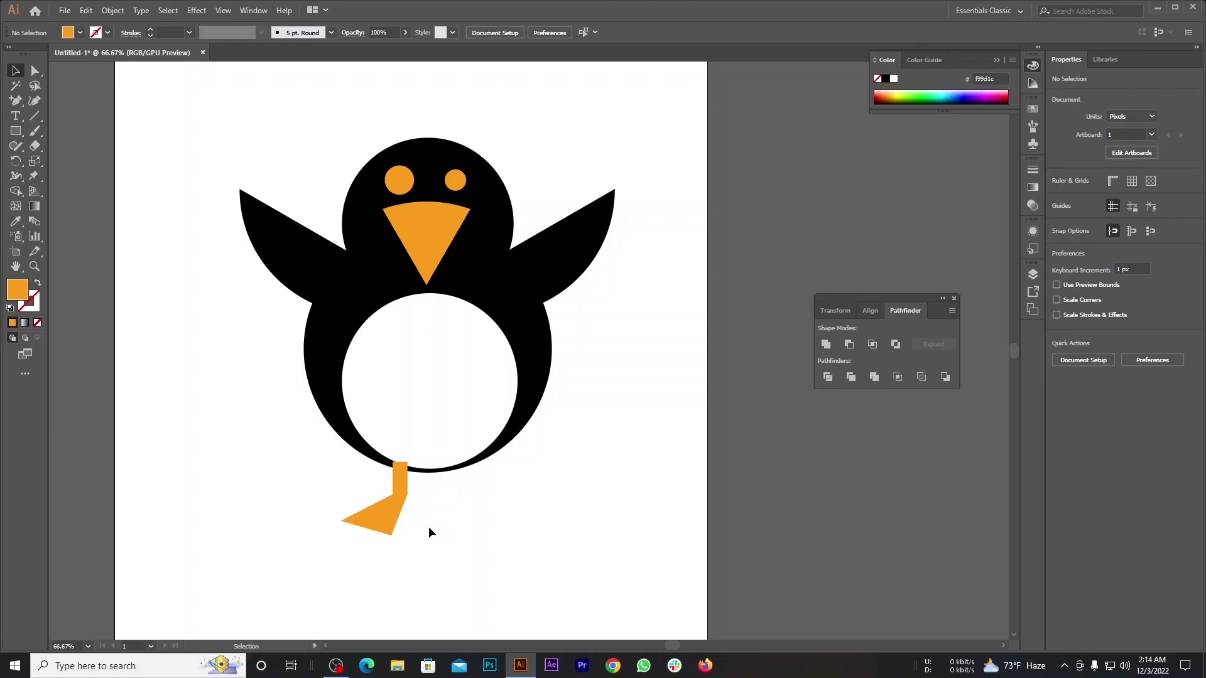
drag(442, 537, 342, 462)
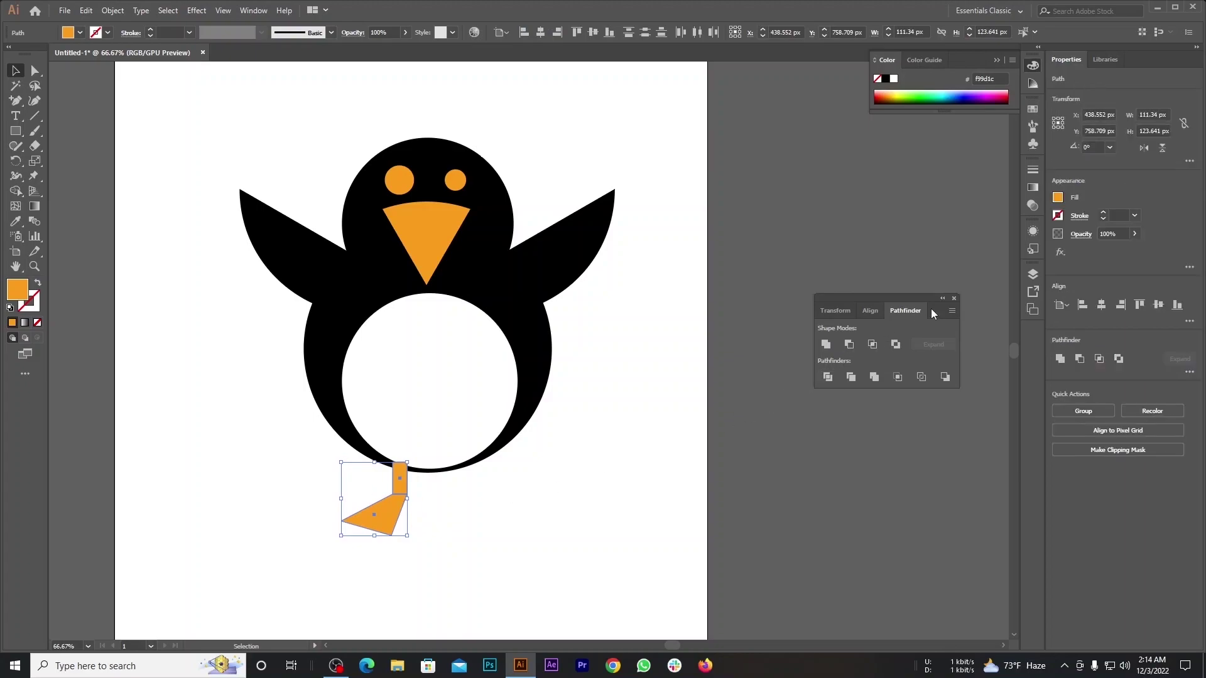
click(827, 344)
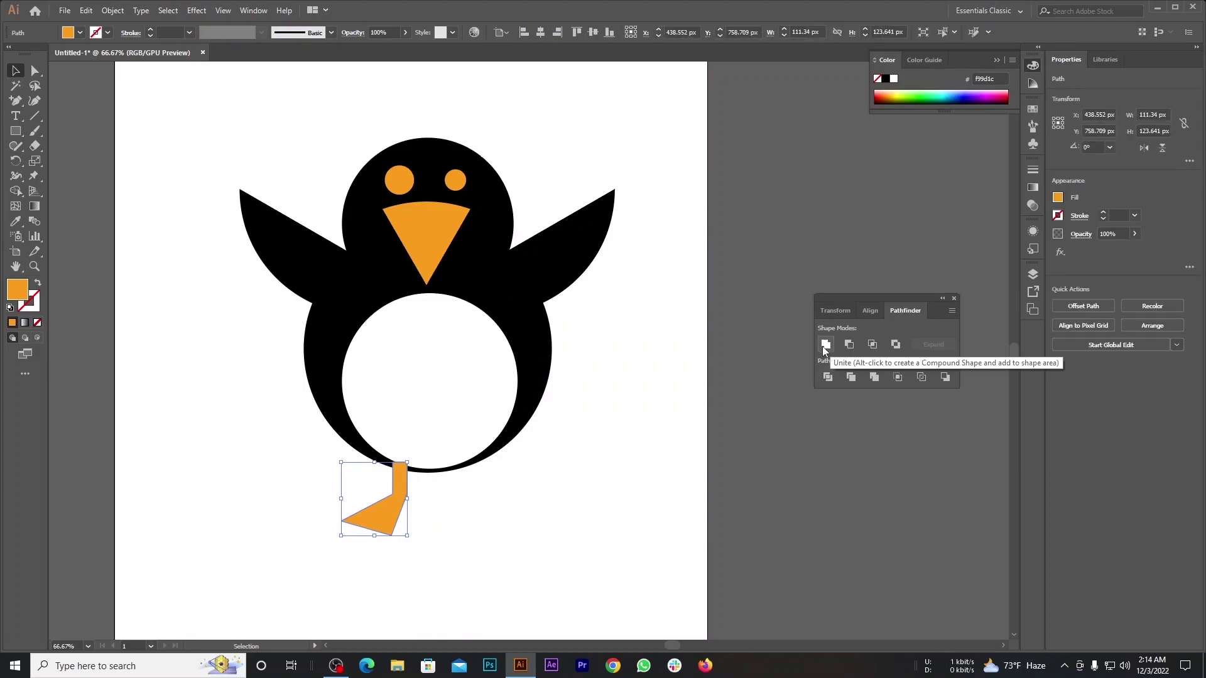
click(436, 545)
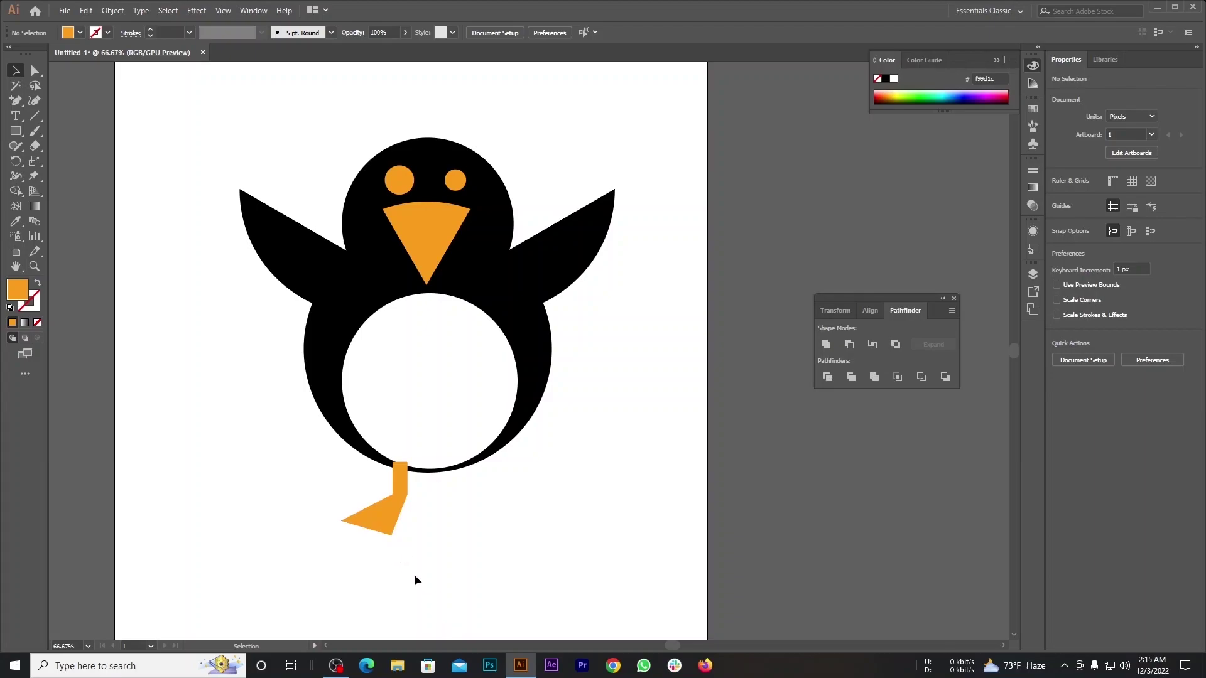
Step: Reflect a copy of the leg across the vertical axis and place it right of centre, level with the original
click(380, 513)
right_click(380, 514)
mouse_move(440, 436)
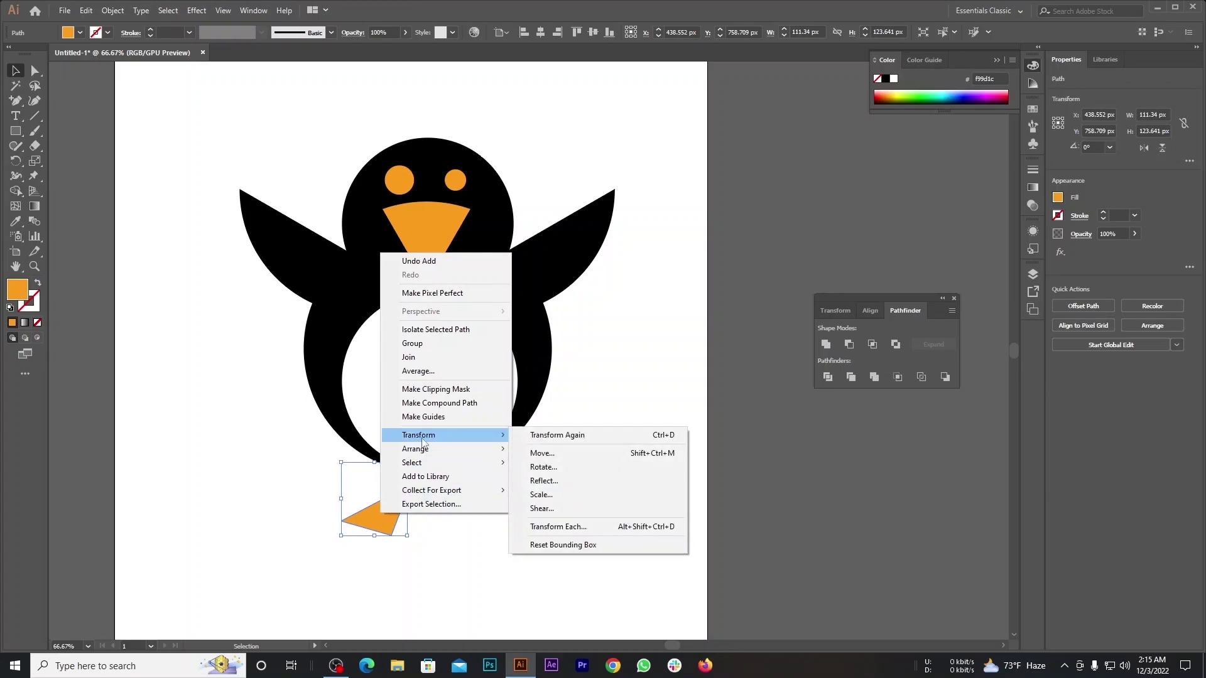
click(551, 482)
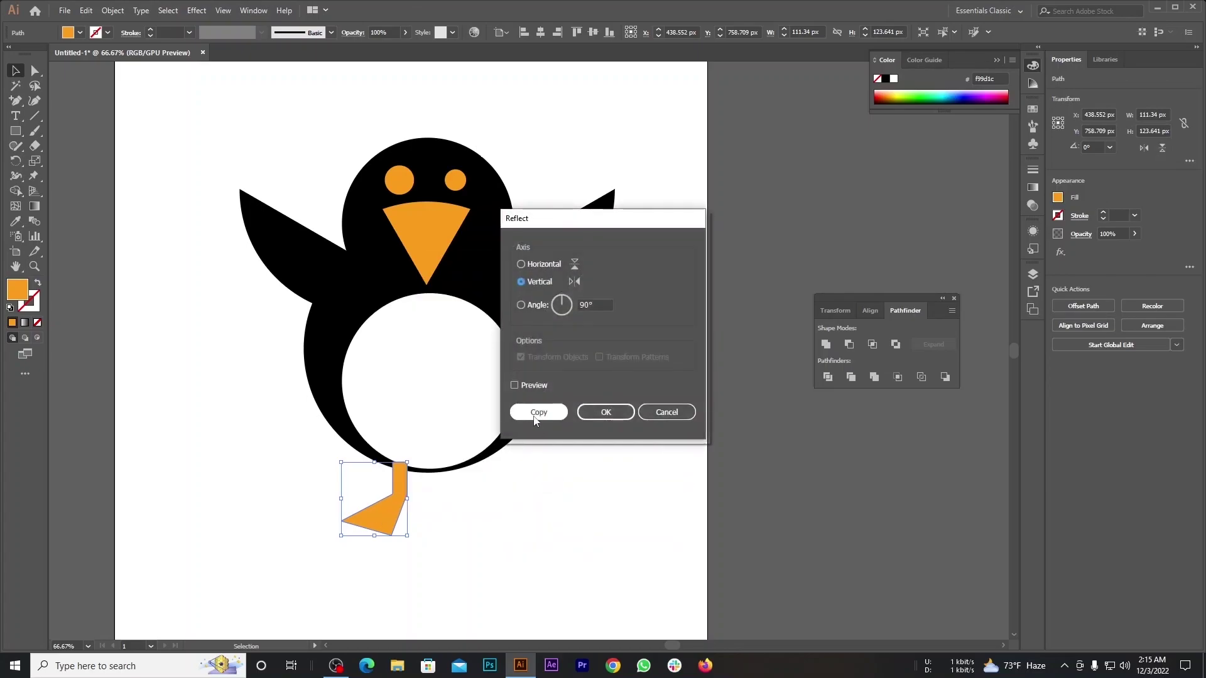
click(534, 415)
click(577, 533)
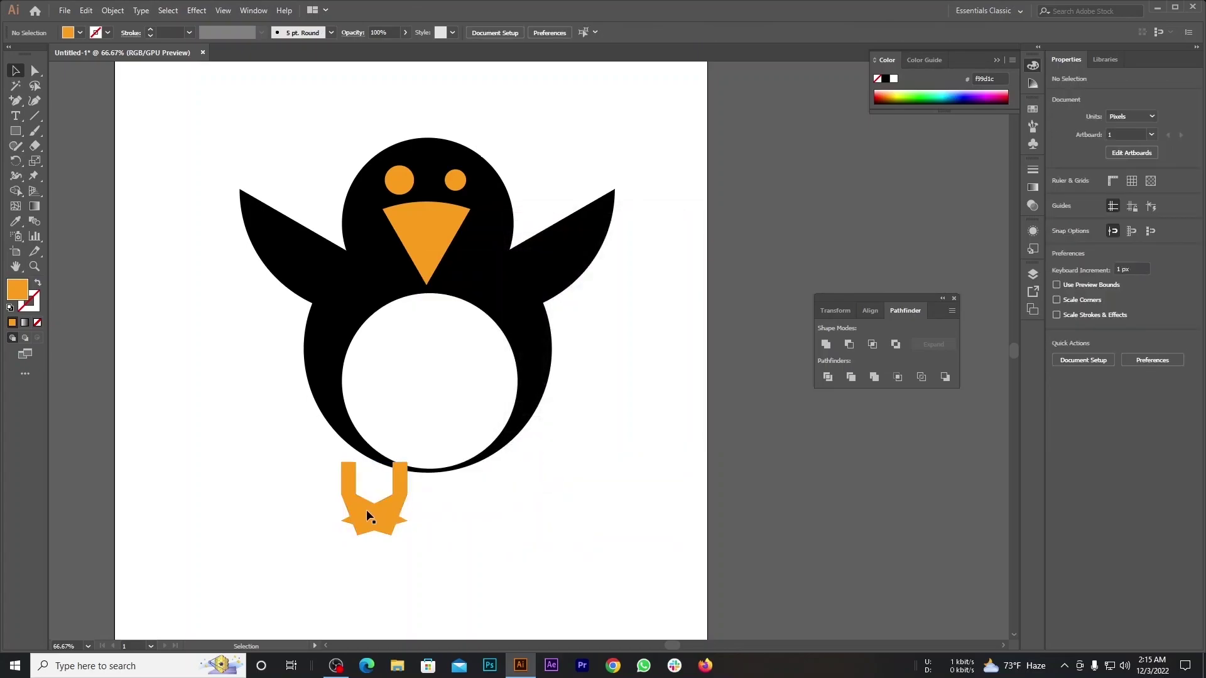
drag(367, 510, 476, 509)
click(296, 487)
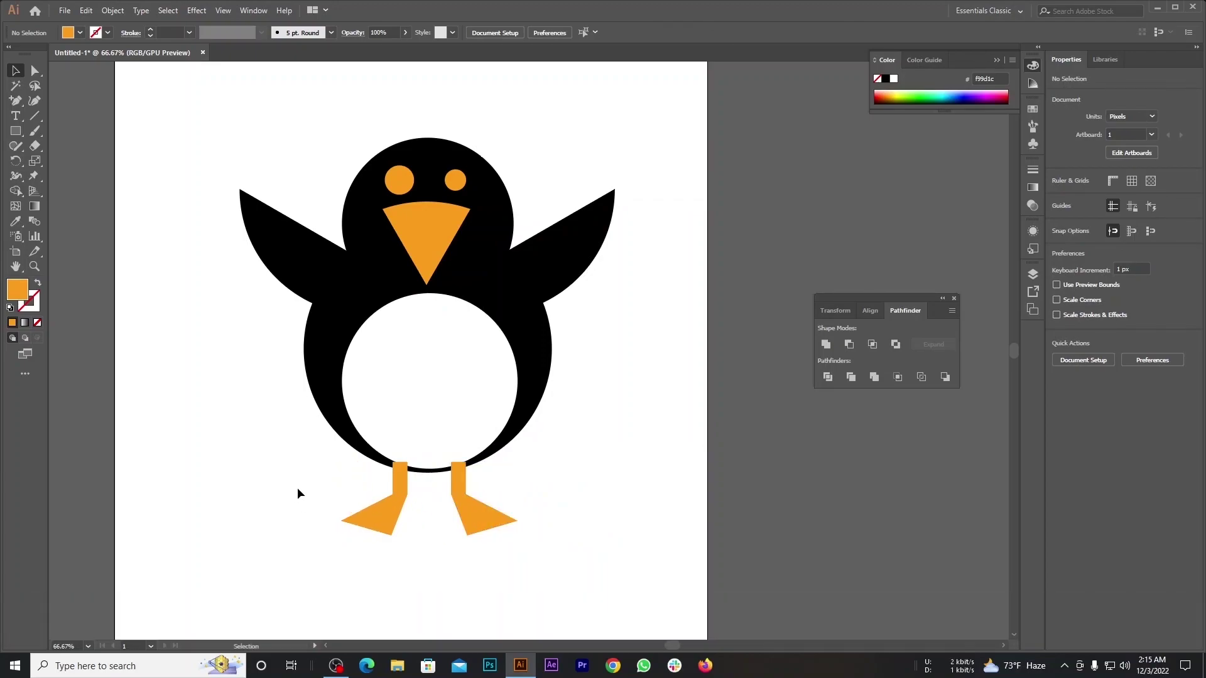
Step: Send both legs to the back, behind the penguin's body
drag(262, 492, 594, 572)
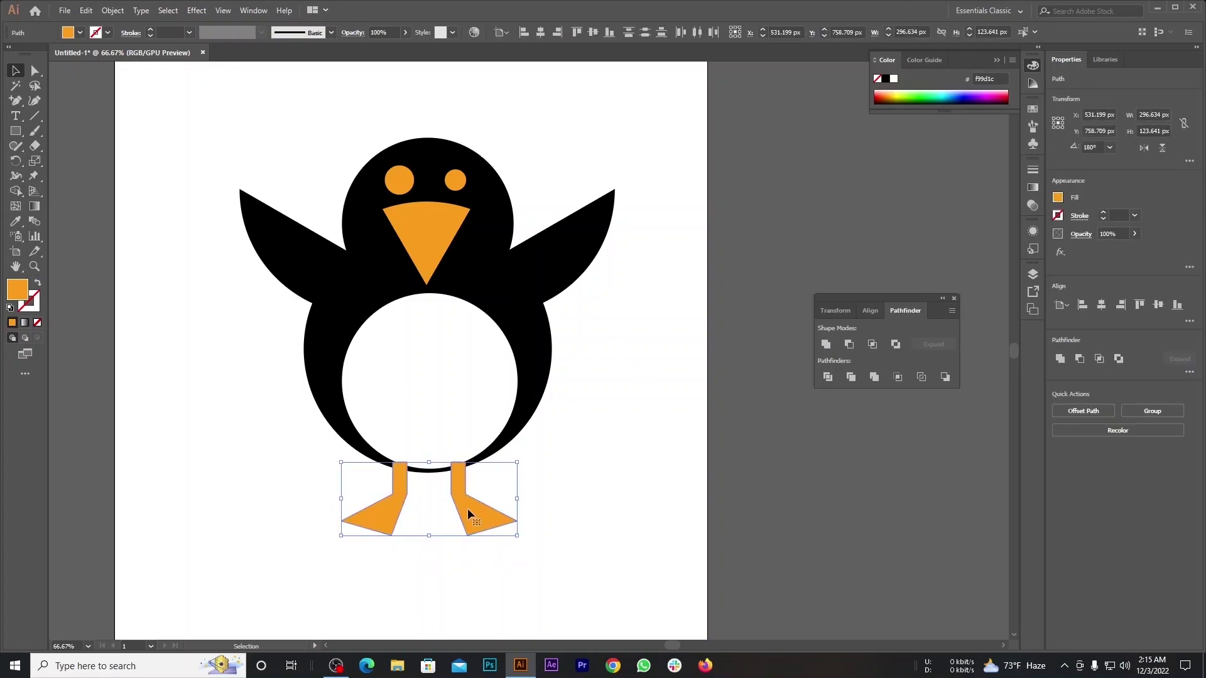
right_click(468, 512)
mouse_move(522, 446)
click(657, 487)
click(643, 573)
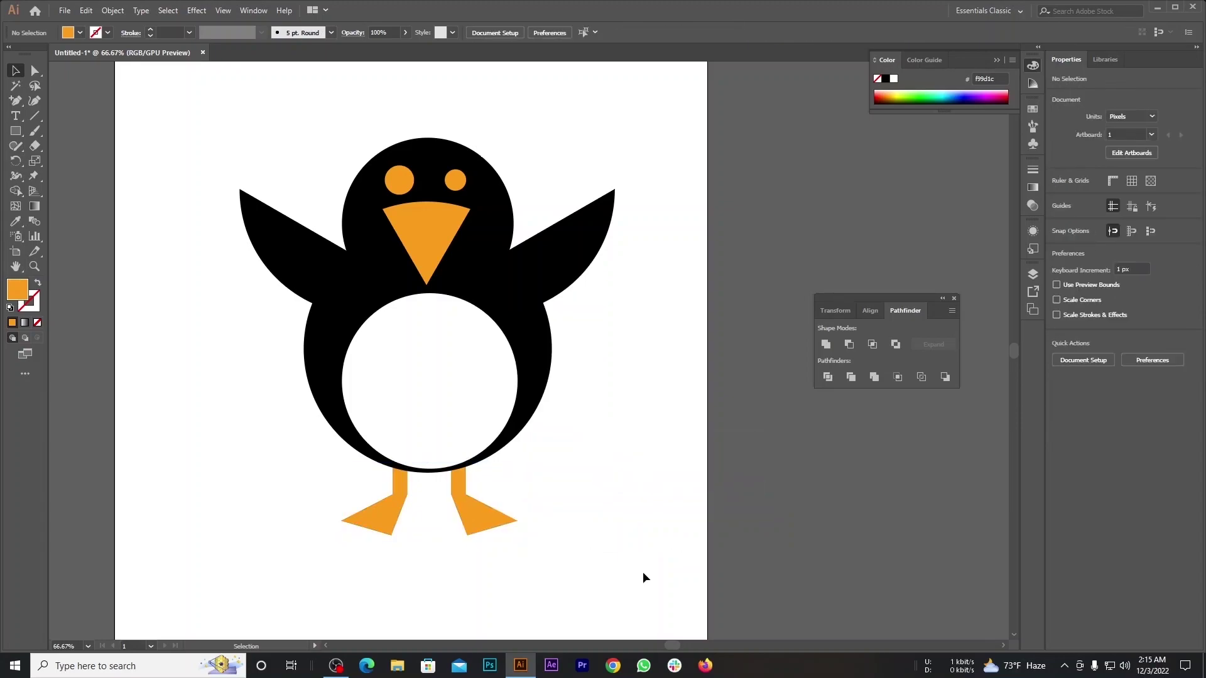